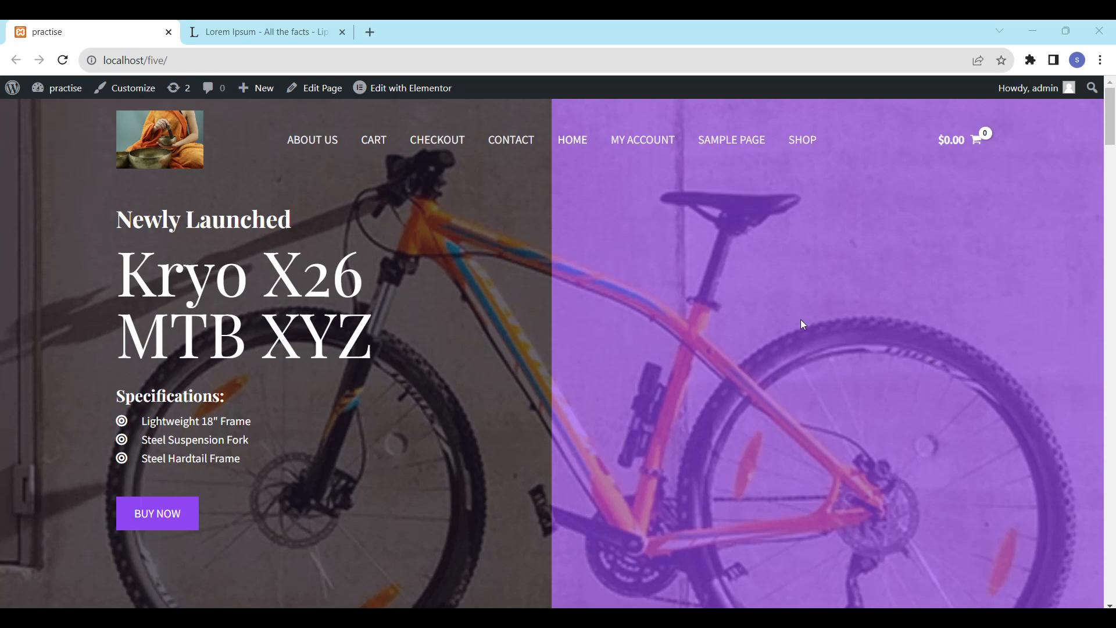
# Open the WordPress menu management page and start a new menu
pyautogui.click(13, 88)
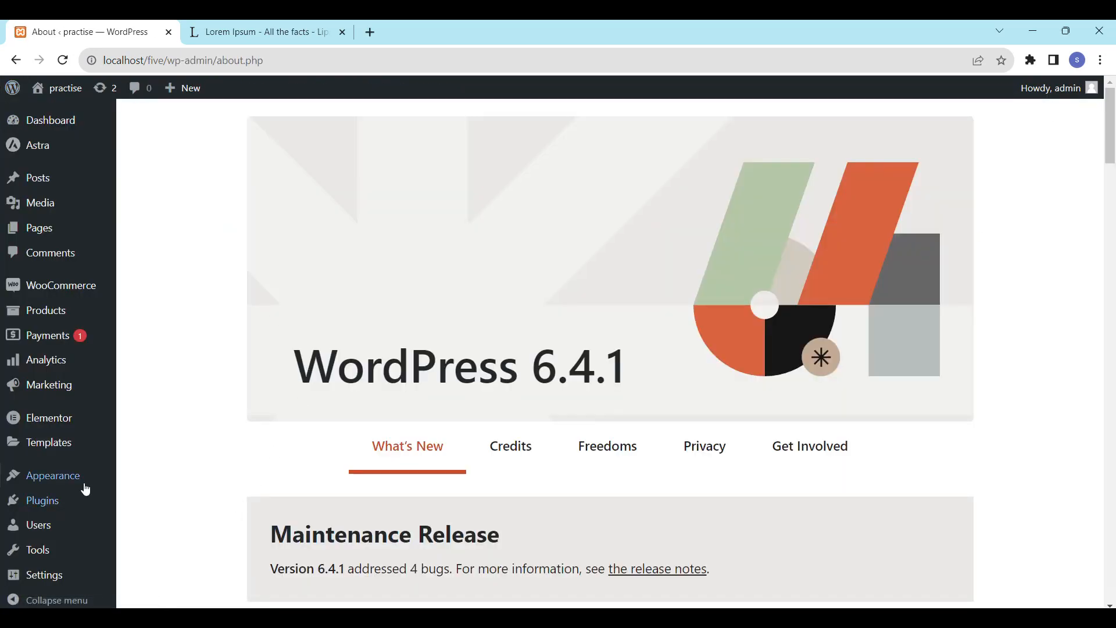
pyautogui.moveTo(68, 485)
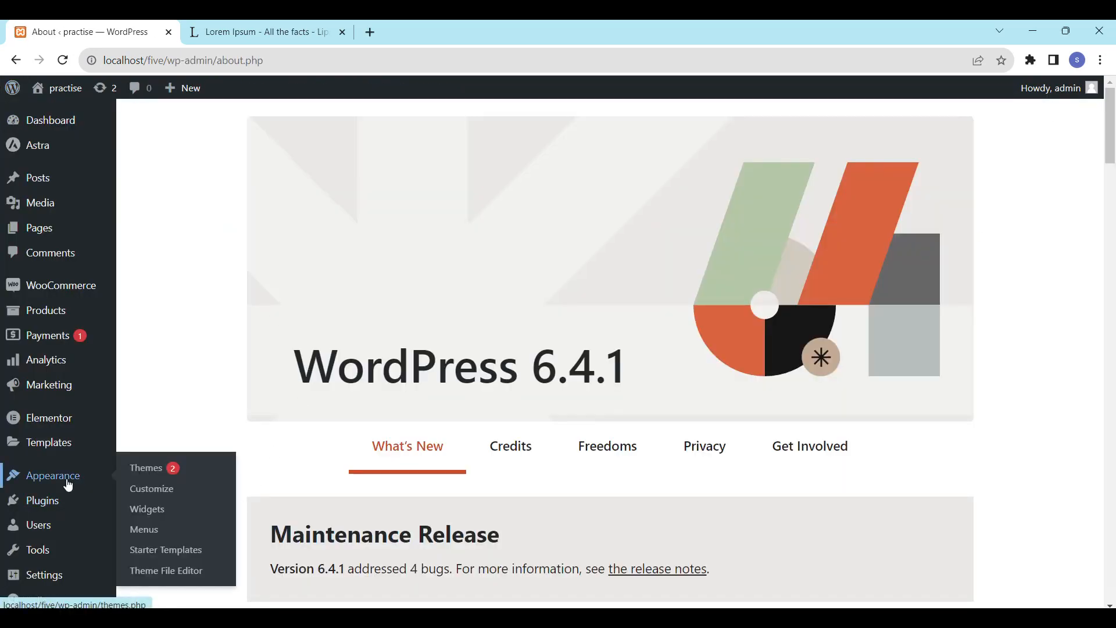
pyautogui.click(149, 538)
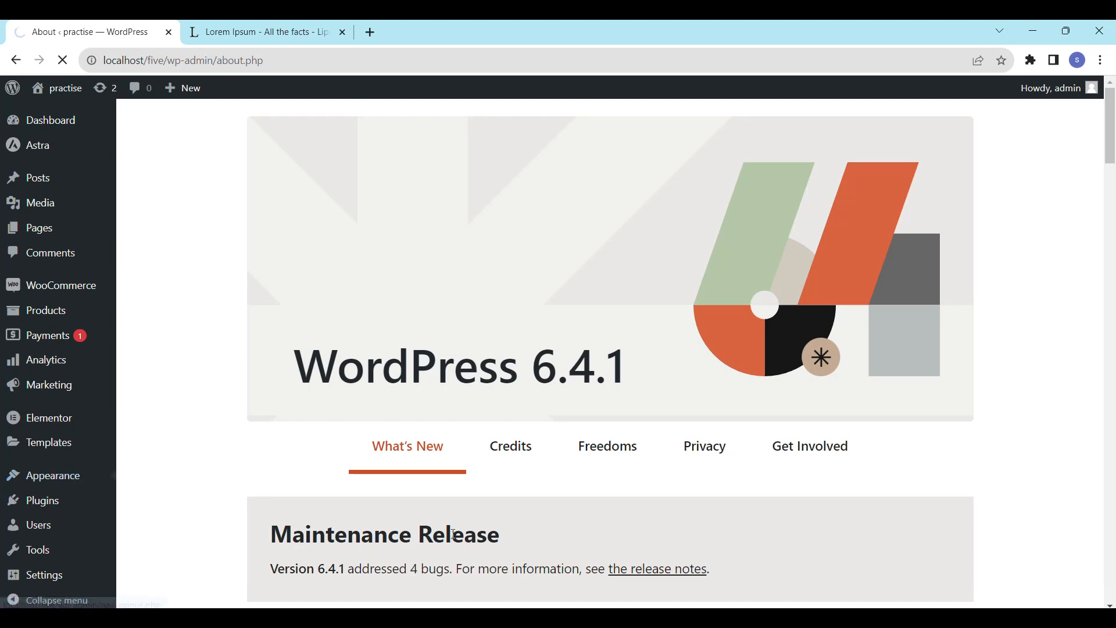
pyautogui.scroll(-1, 236, 458)
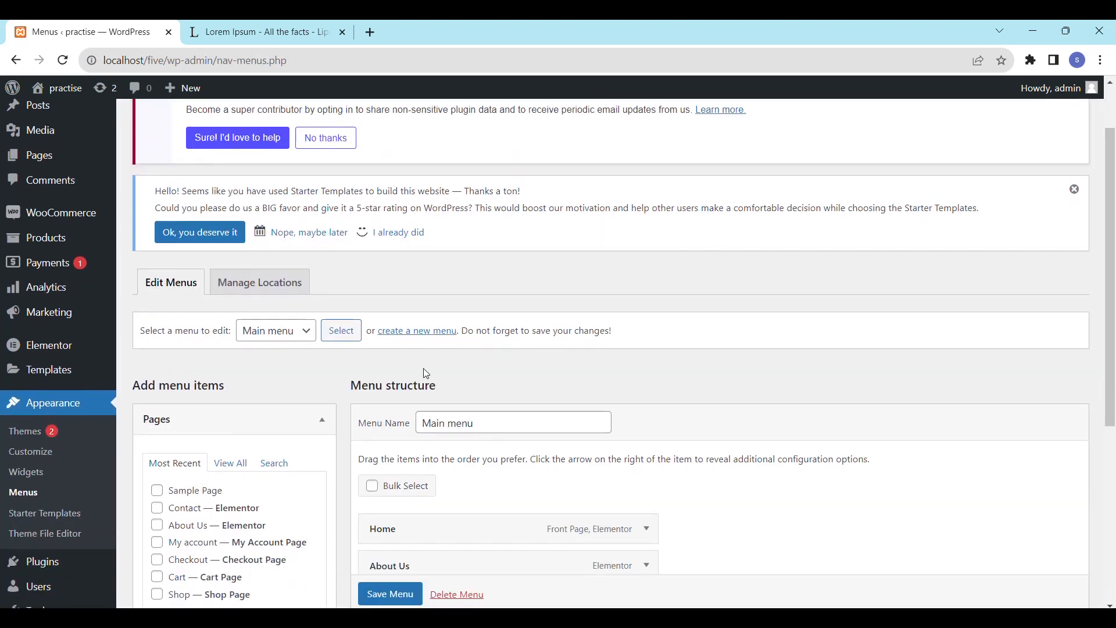
pyautogui.scroll(-1, 411, 339)
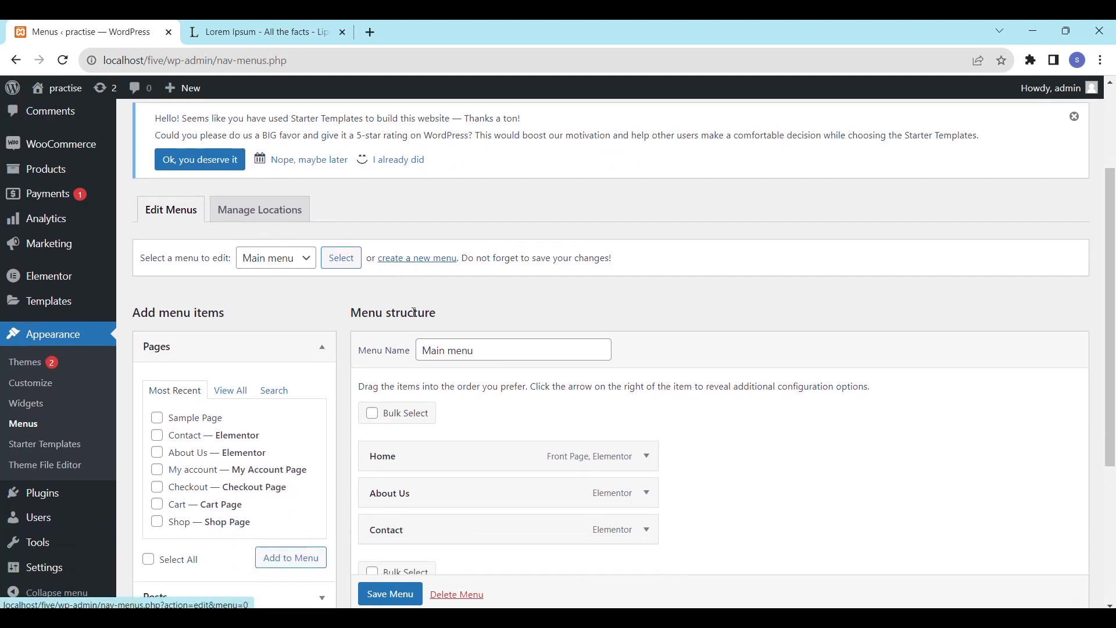
pyautogui.click(421, 265)
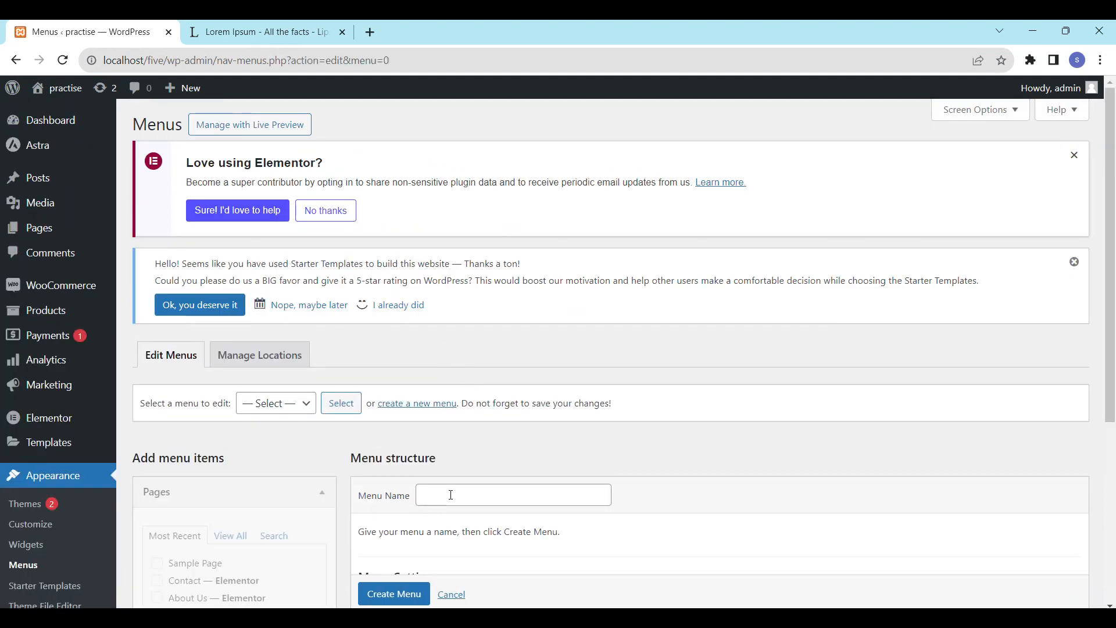
# Name the new menu Brand Menu and create it
pyautogui.click(452, 495)
pyautogui.scroll(-2, 475, 482)
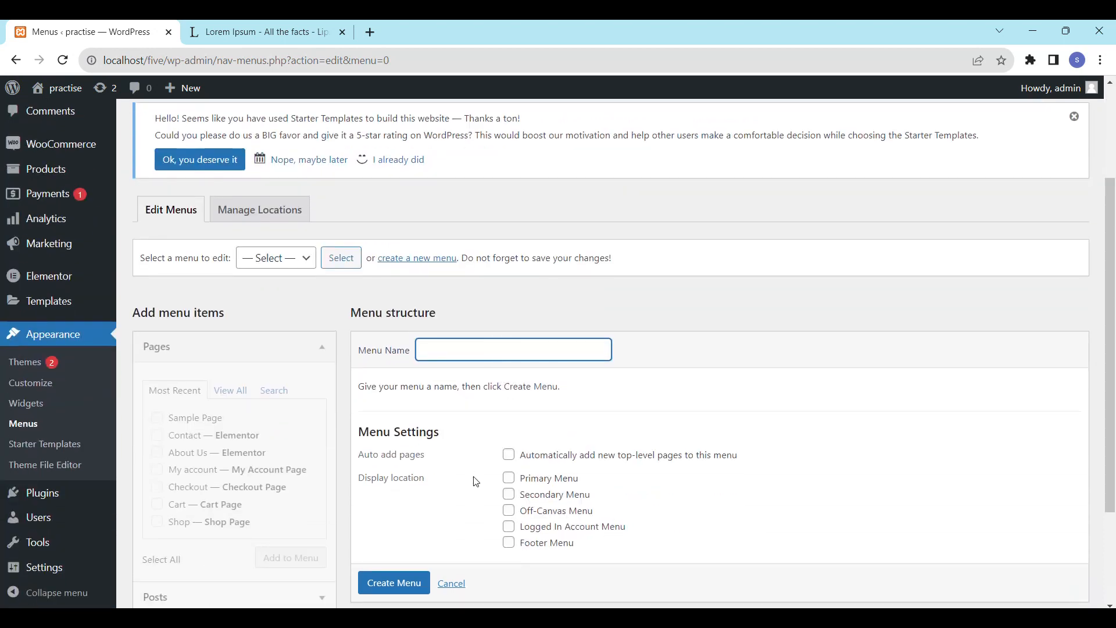
pyautogui.click(479, 354)
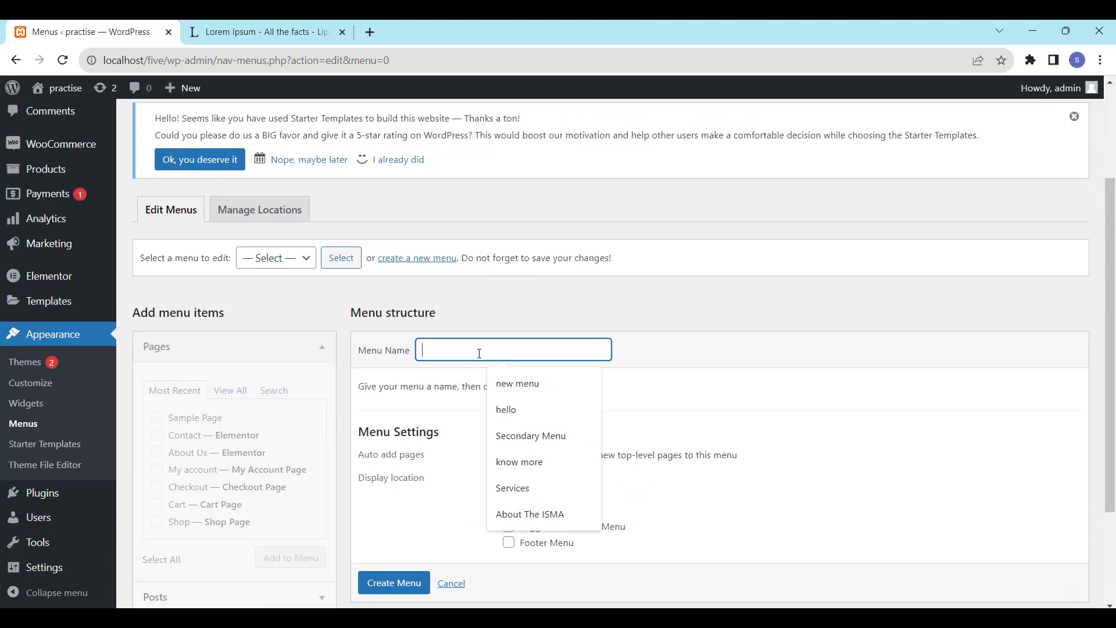
pyautogui.write('Nran')
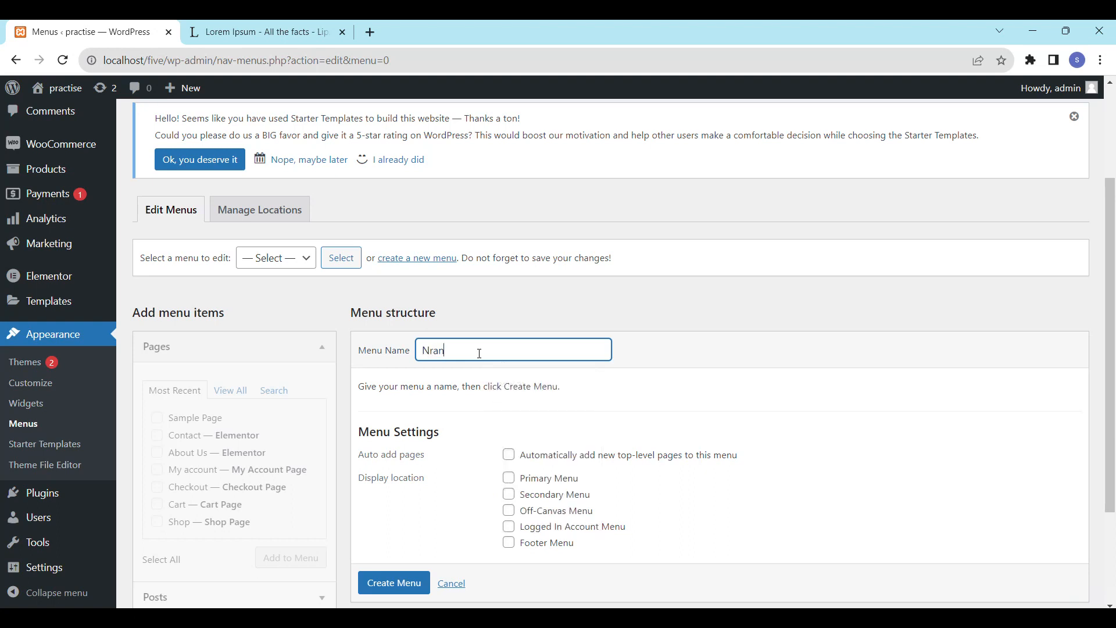
pyautogui.press('BackSpace')
pyautogui.press('BackSpace')
pyautogui.press('BackSpace')
pyautogui.write('B')
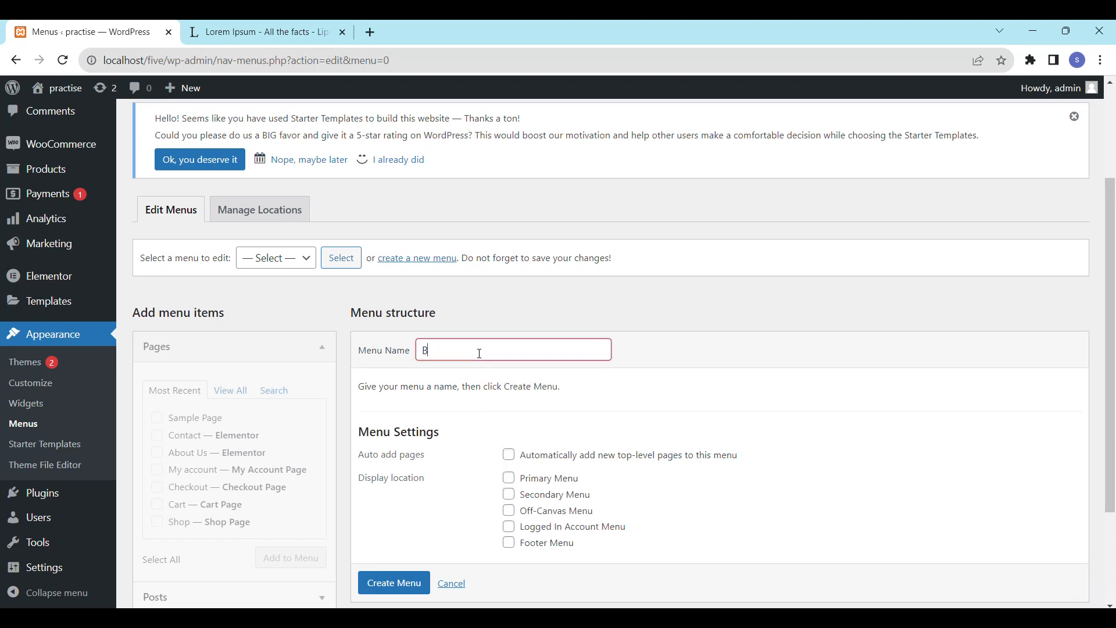
pyautogui.write('rand Menu')
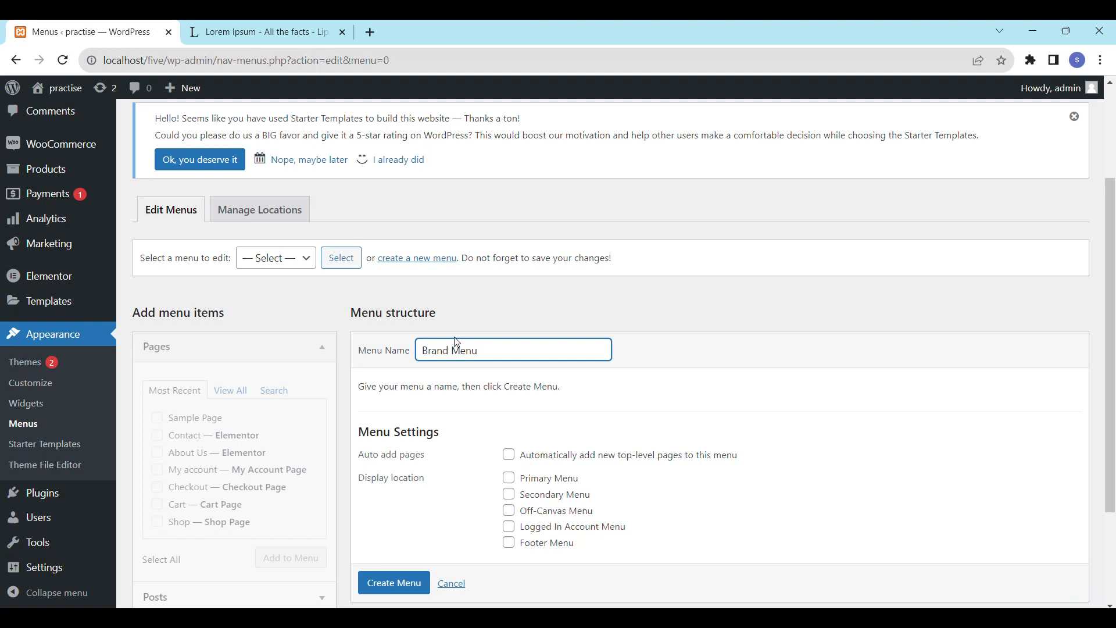
pyautogui.scroll(-3, 457, 343)
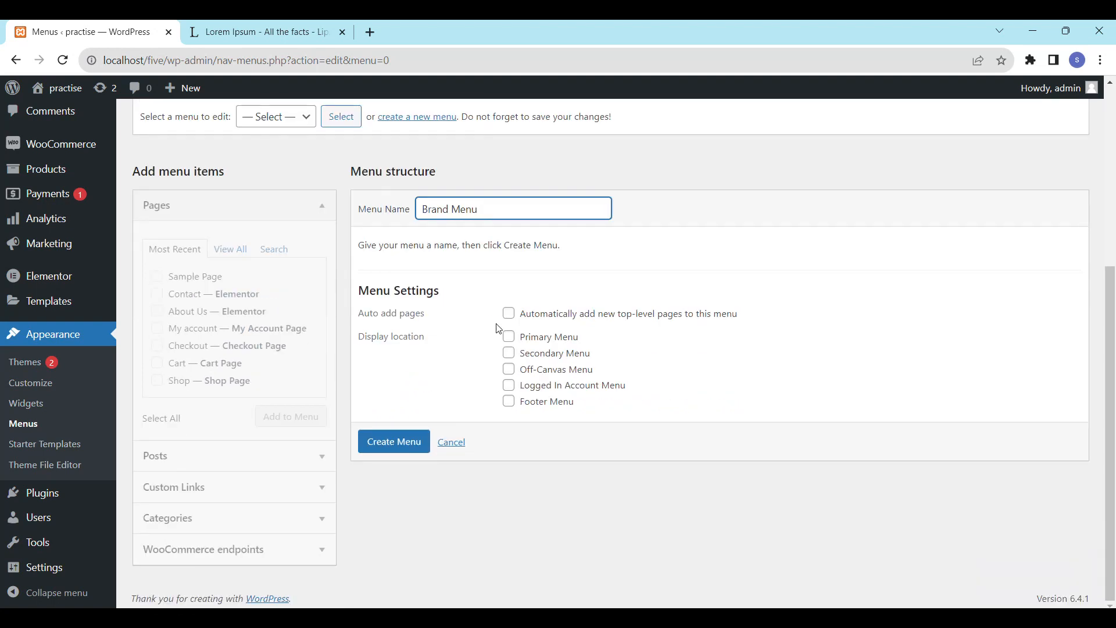
pyautogui.click(392, 446)
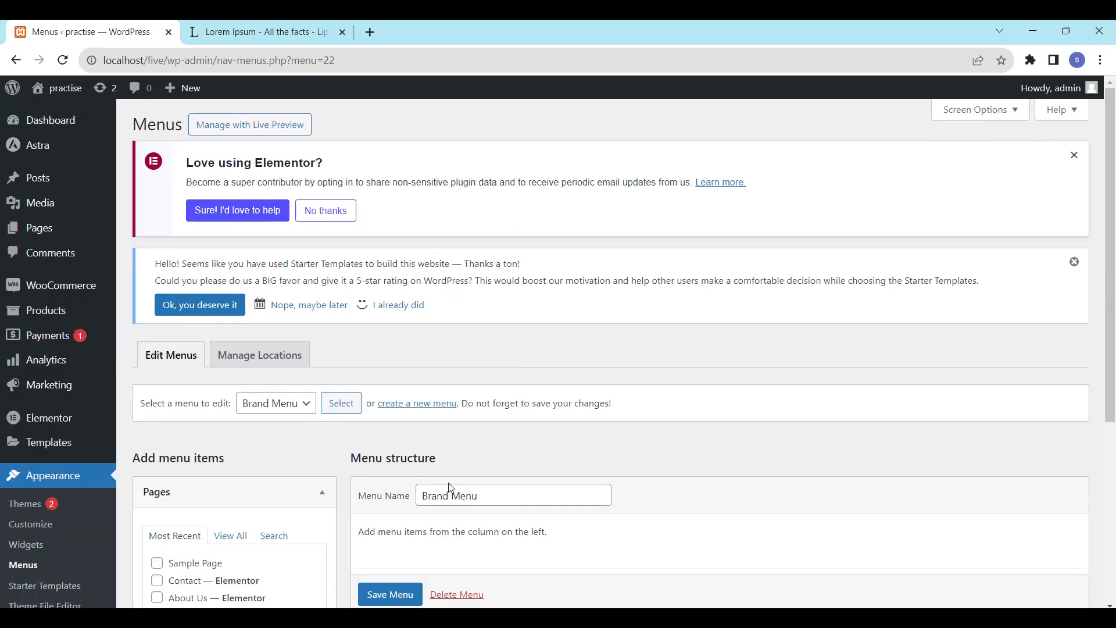
# Assign Brand Menu to the Primary Menu display location and save the menu
pyautogui.scroll(-5, 448, 483)
pyautogui.click(509, 349)
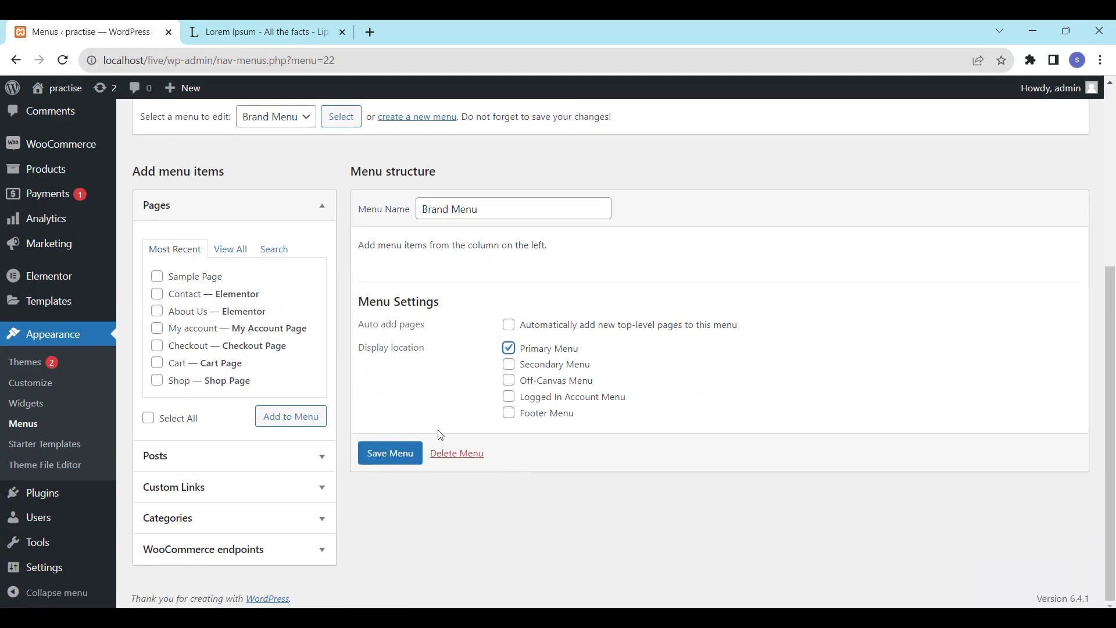
pyautogui.click(400, 461)
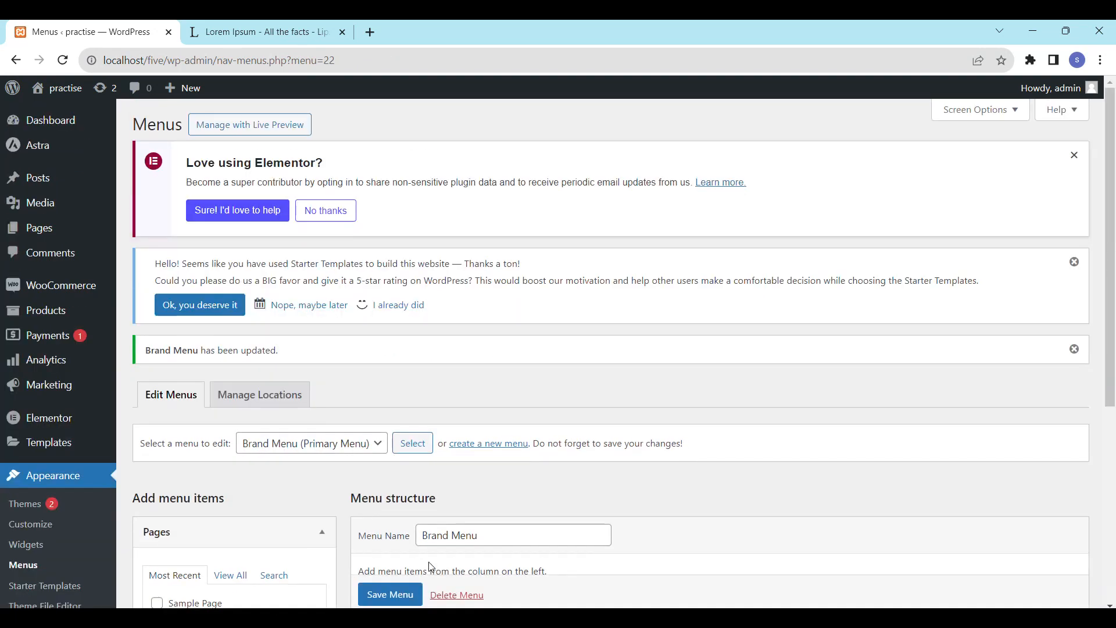
# Try to save Brand Menu with the Contact, About Us and Shop pages selected
pyautogui.scroll(-5, 475, 419)
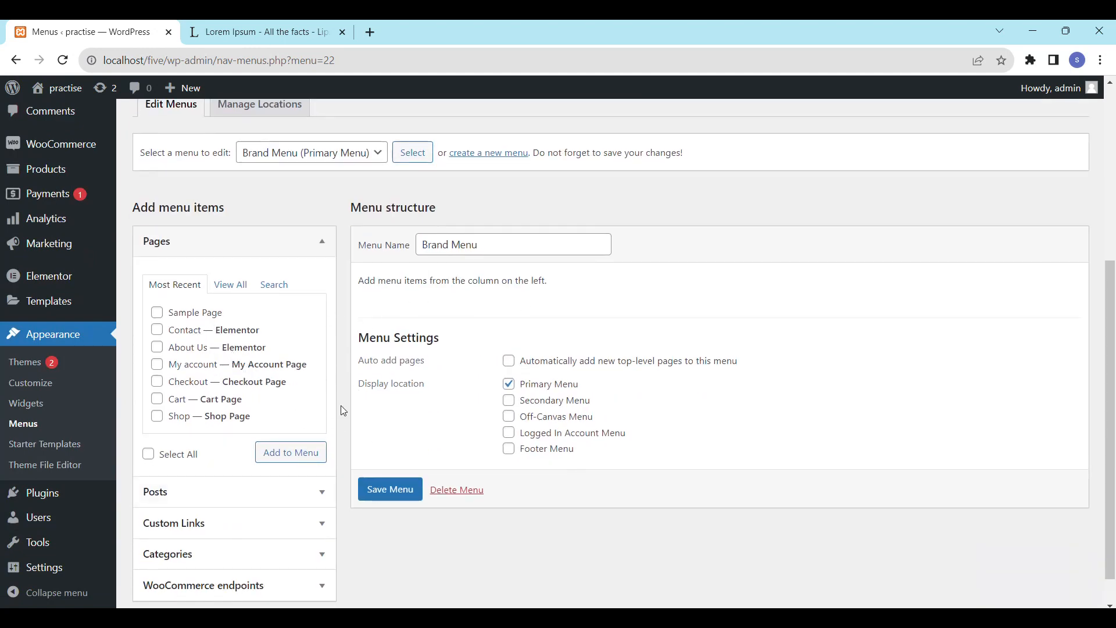
pyautogui.click(156, 330)
pyautogui.click(156, 347)
pyautogui.scroll(-1, 169, 419)
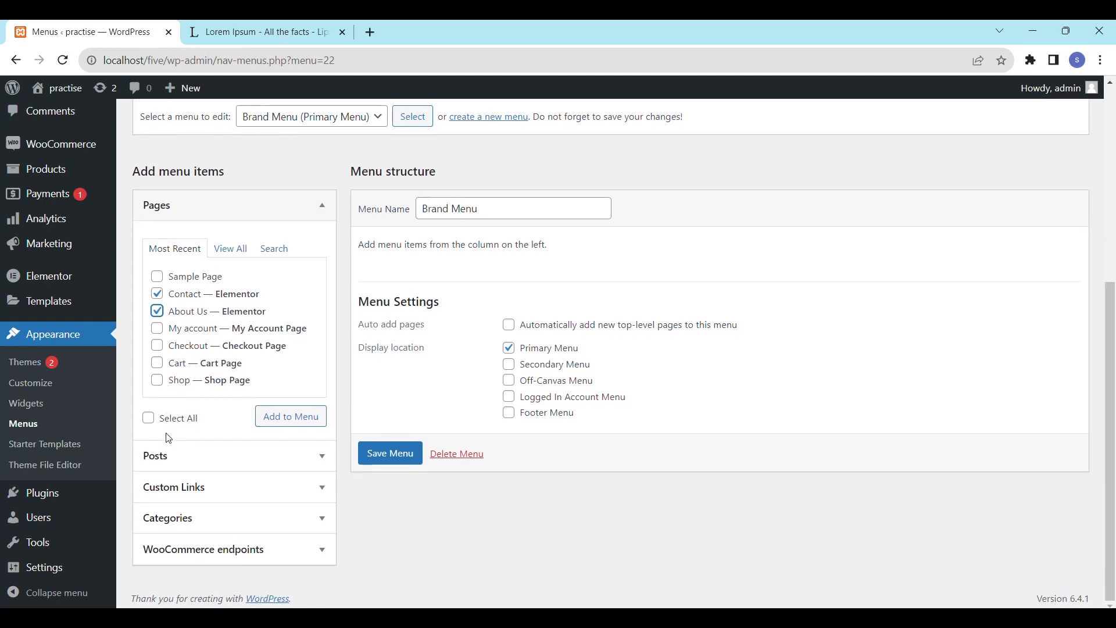
pyautogui.click(157, 381)
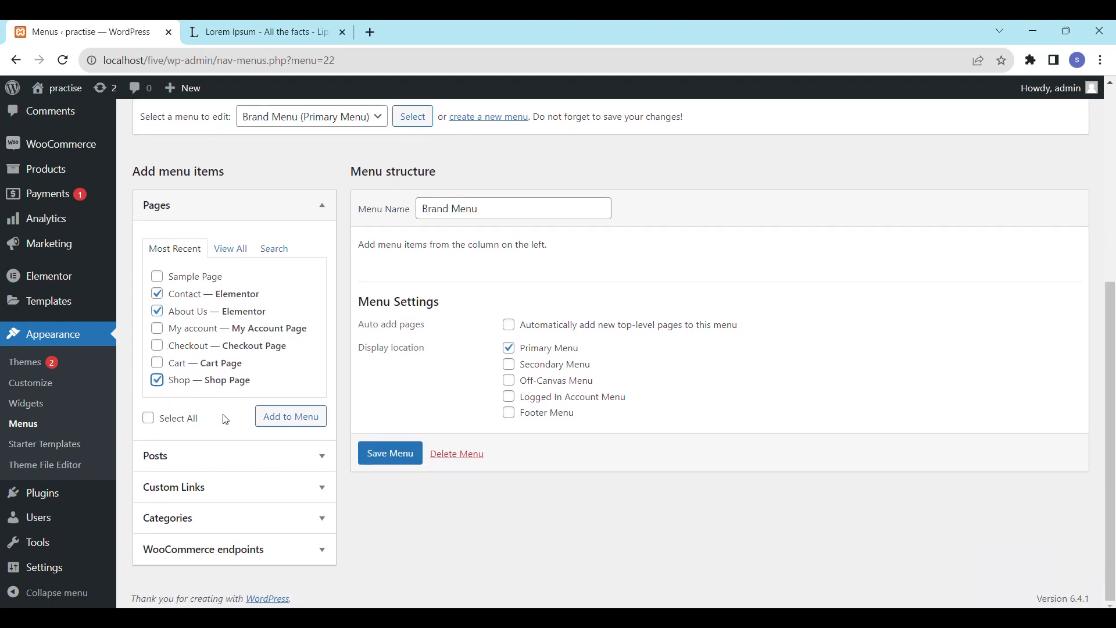
pyautogui.click(392, 454)
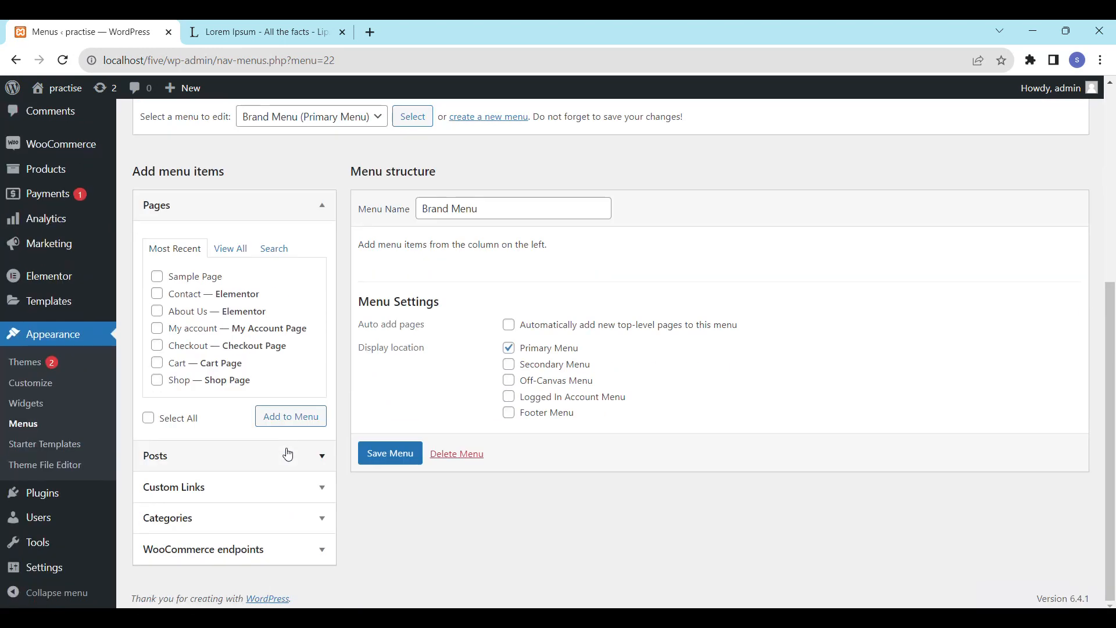
# Add the Contact, About Us and Shop pages to Brand Menu and save the menu
pyautogui.click(157, 294)
pyautogui.click(157, 312)
pyautogui.click(157, 380)
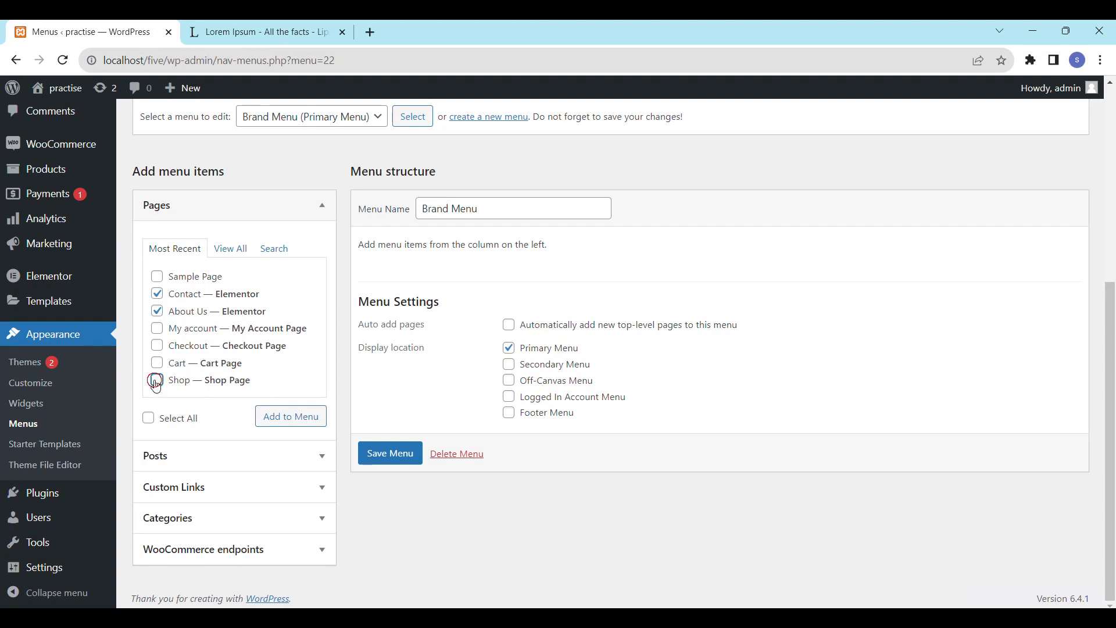
pyautogui.click(295, 423)
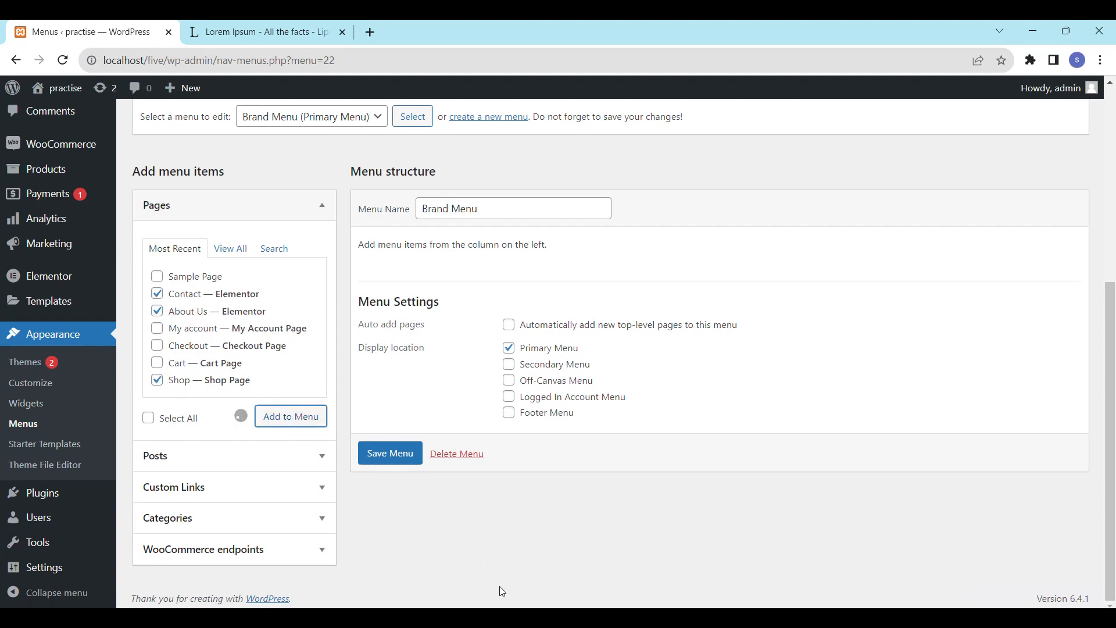
pyautogui.scroll(-2, 474, 282)
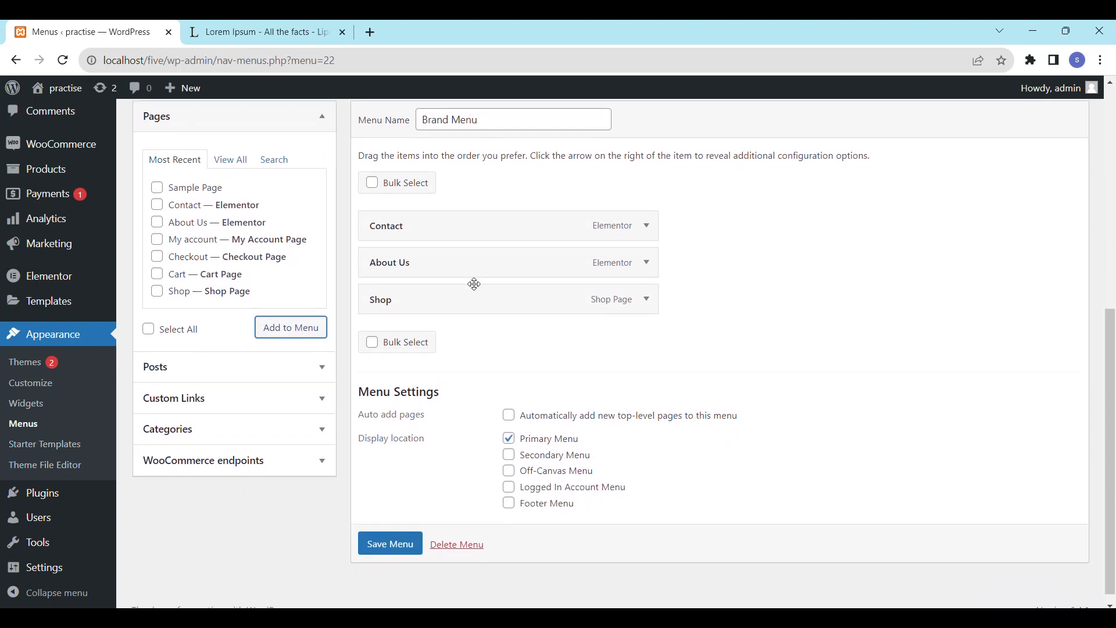
pyautogui.click(392, 533)
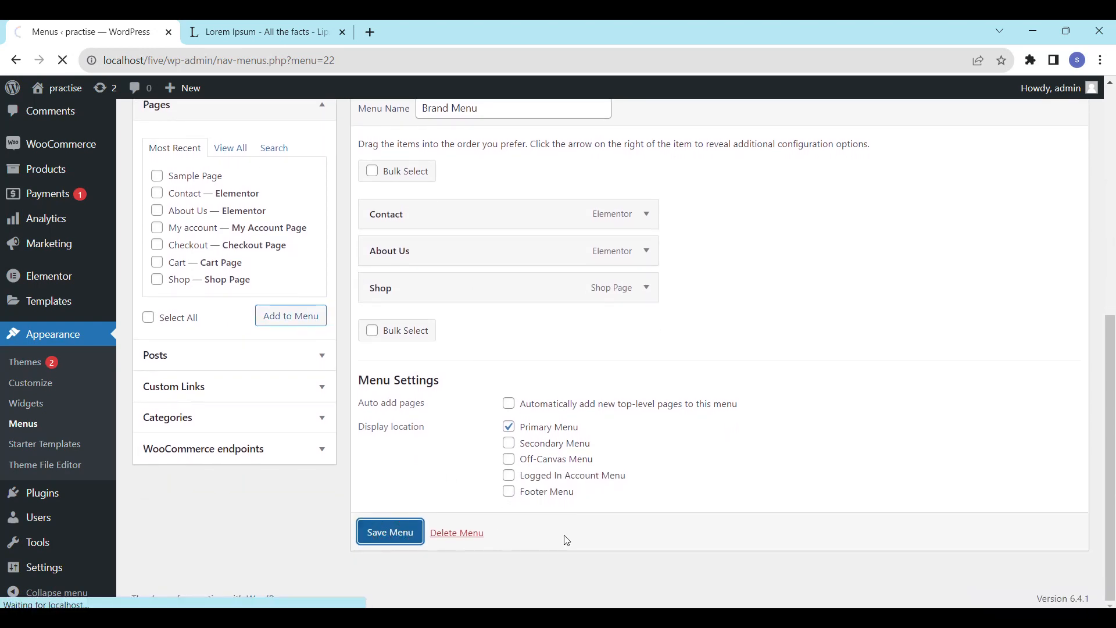
pyautogui.scroll(-1, 513, 527)
pyautogui.scroll(-5, 513, 527)
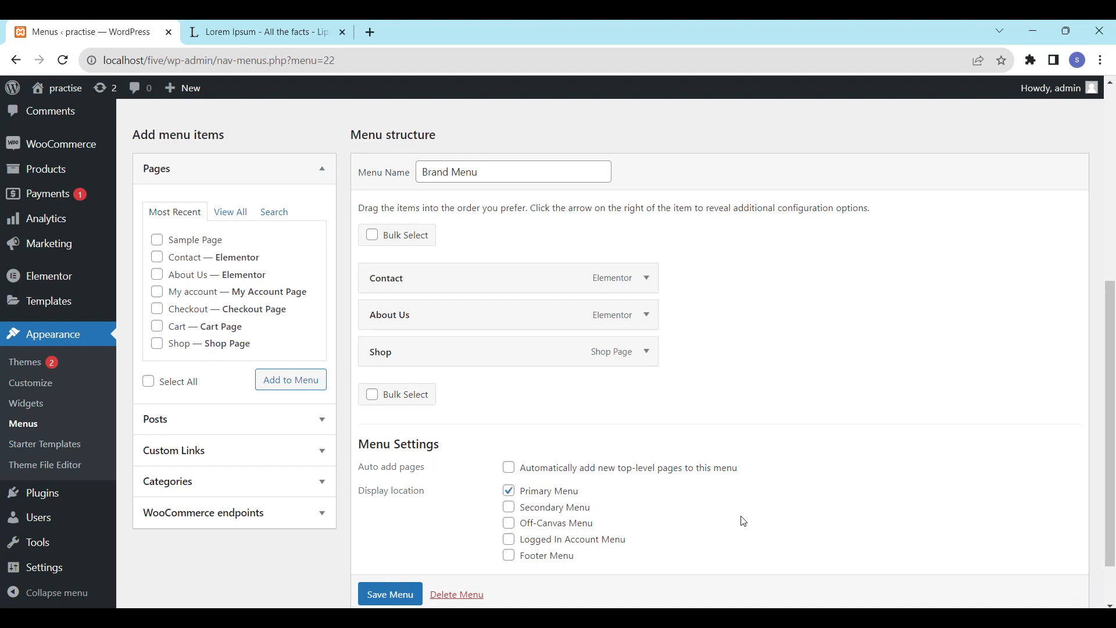
pyautogui.scroll(-1, 395, 585)
pyautogui.click(385, 553)
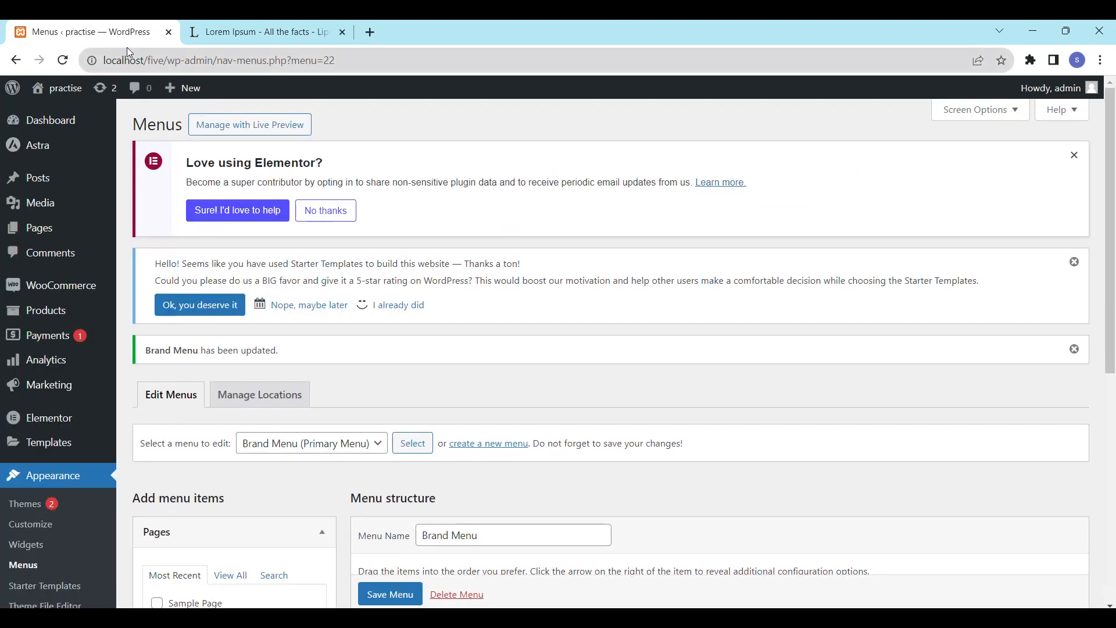
# Open the site's front page in a new browser tab and check its header menu
pyautogui.rightClick(58, 89)
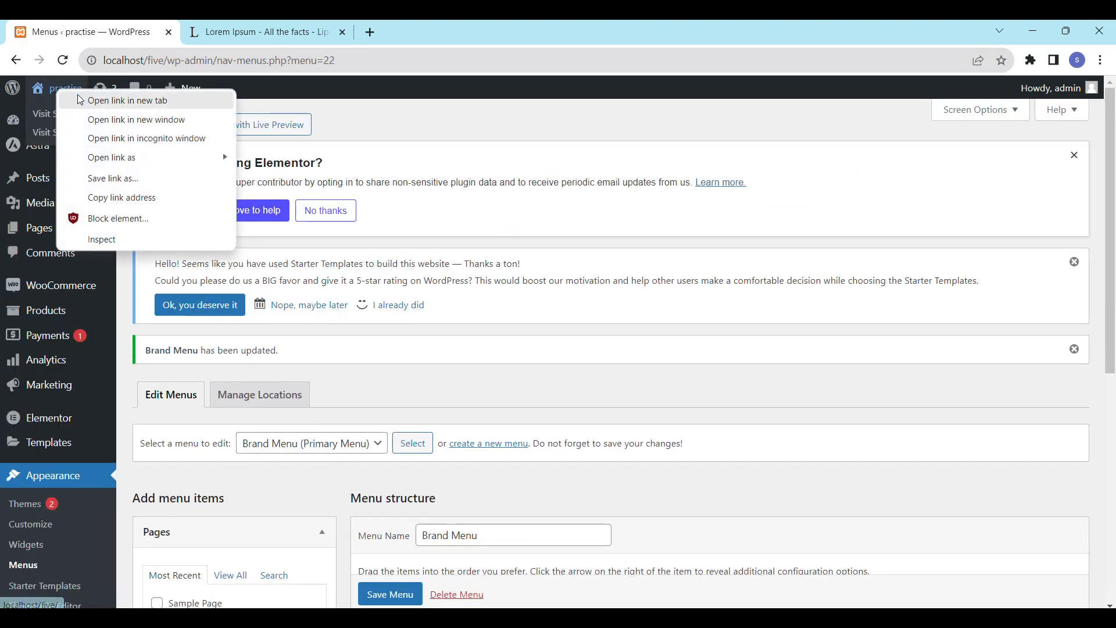
pyautogui.click(108, 101)
pyautogui.click(273, 30)
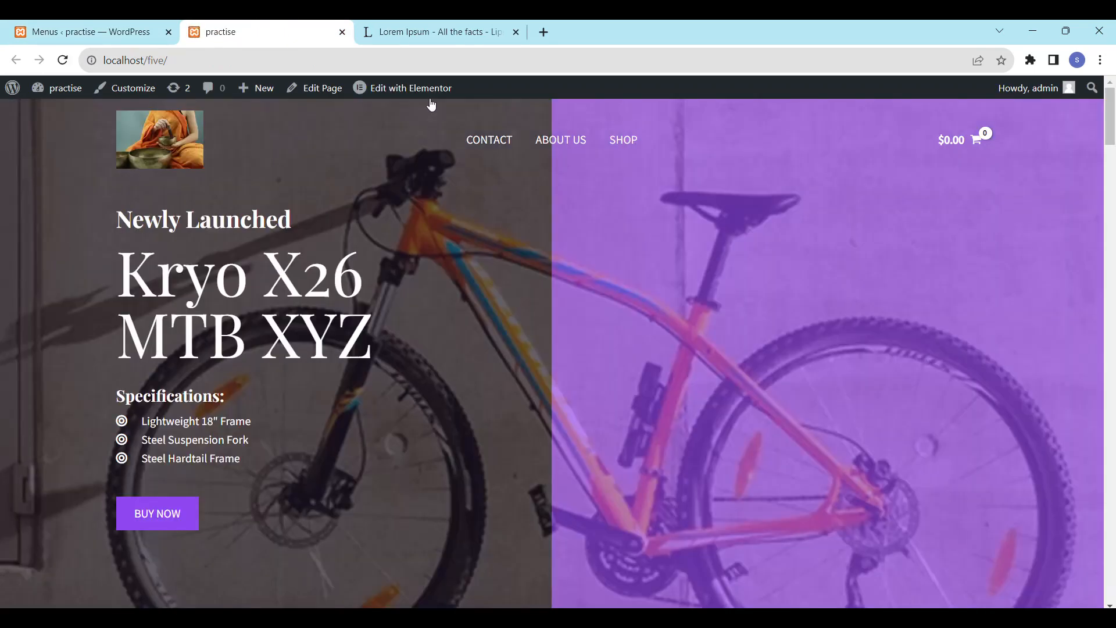
pyautogui.scroll(-2, 588, 199)
pyautogui.scroll(2, 490, 130)
# Open the Header Builder in the site's theme customizer
pyautogui.click(128, 93)
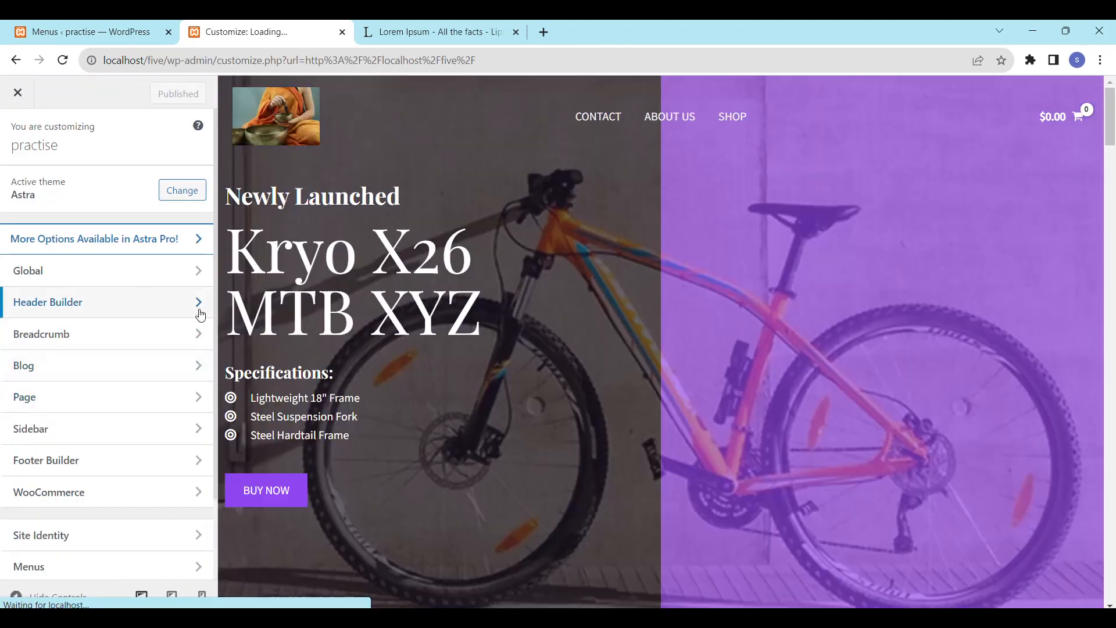
pyautogui.click(177, 307)
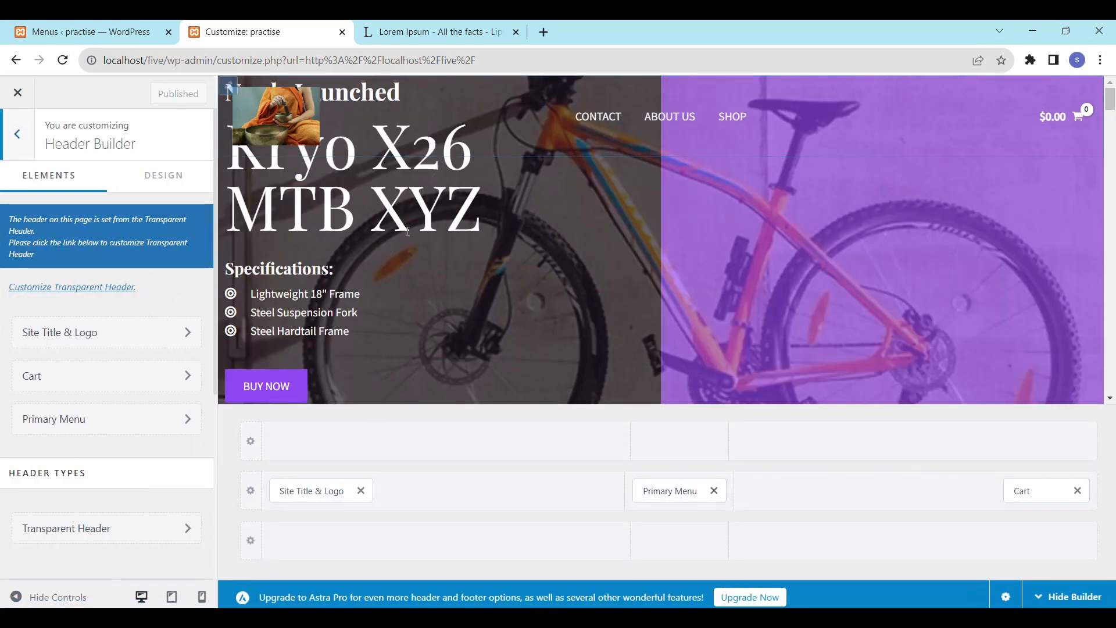
# Try moving the Primary Menu and Cart elements to other sections of the header's main row
pyautogui.moveTo(698, 491); pyautogui.dragTo(937, 516)
pyautogui.moveTo(1032, 491); pyautogui.dragTo(689, 509)
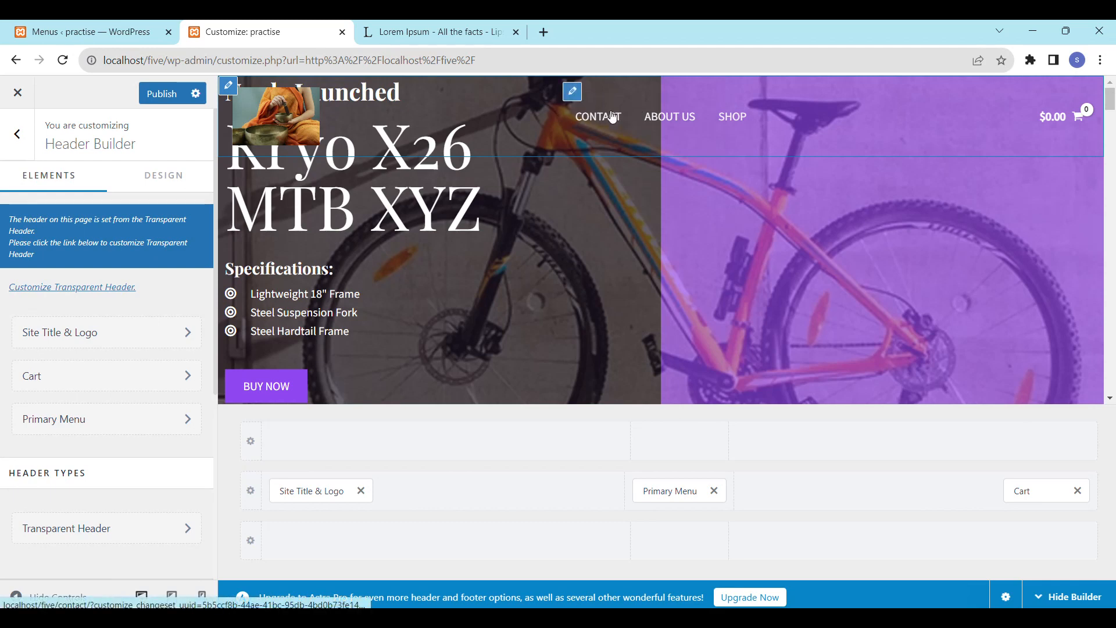
# Replace the Primary Menu element in the middle of the header's main row with Secondary Menu
pyautogui.click(714, 492)
pyautogui.click(679, 492)
pyautogui.click(751, 318)
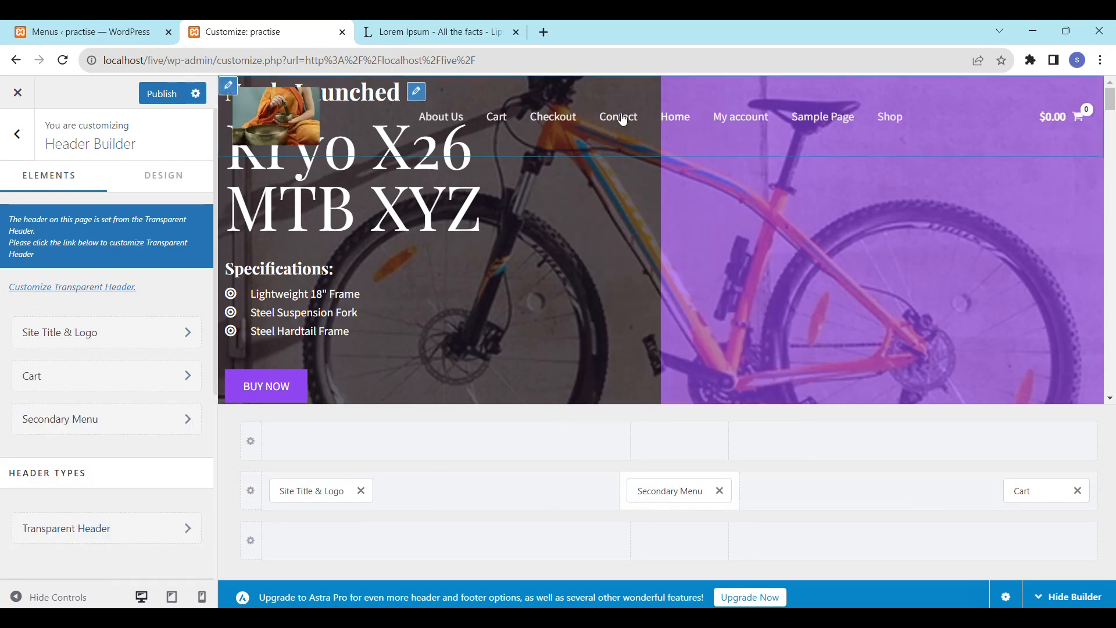
# Remove the Secondary Menu element from the header's main row and put Primary Menu back in its place
pyautogui.click(720, 491)
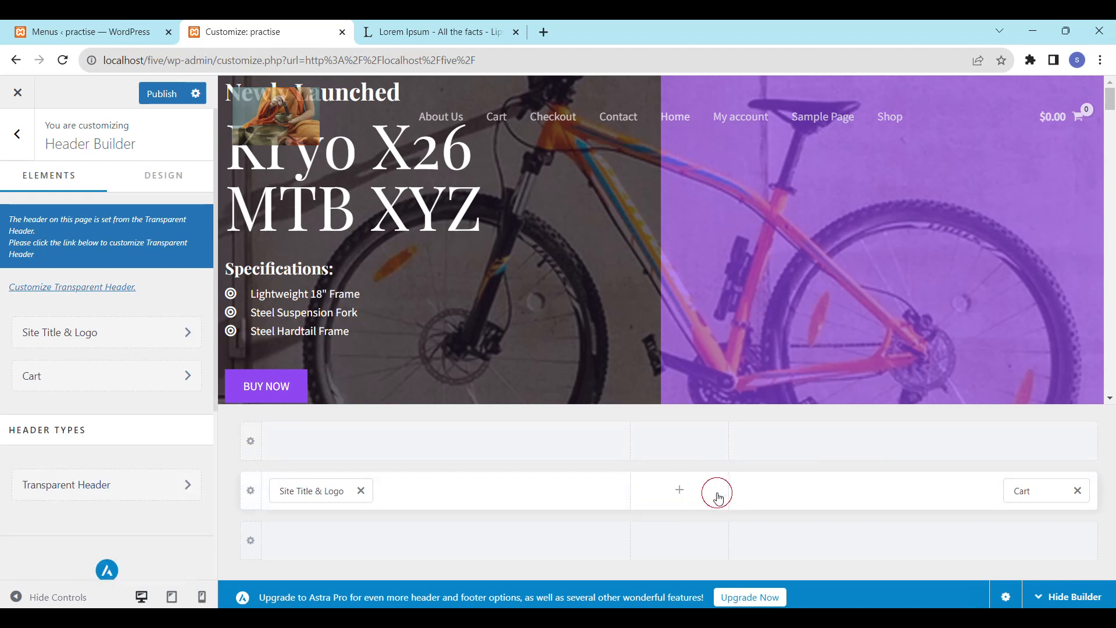
pyautogui.click(680, 490)
pyautogui.click(680, 312)
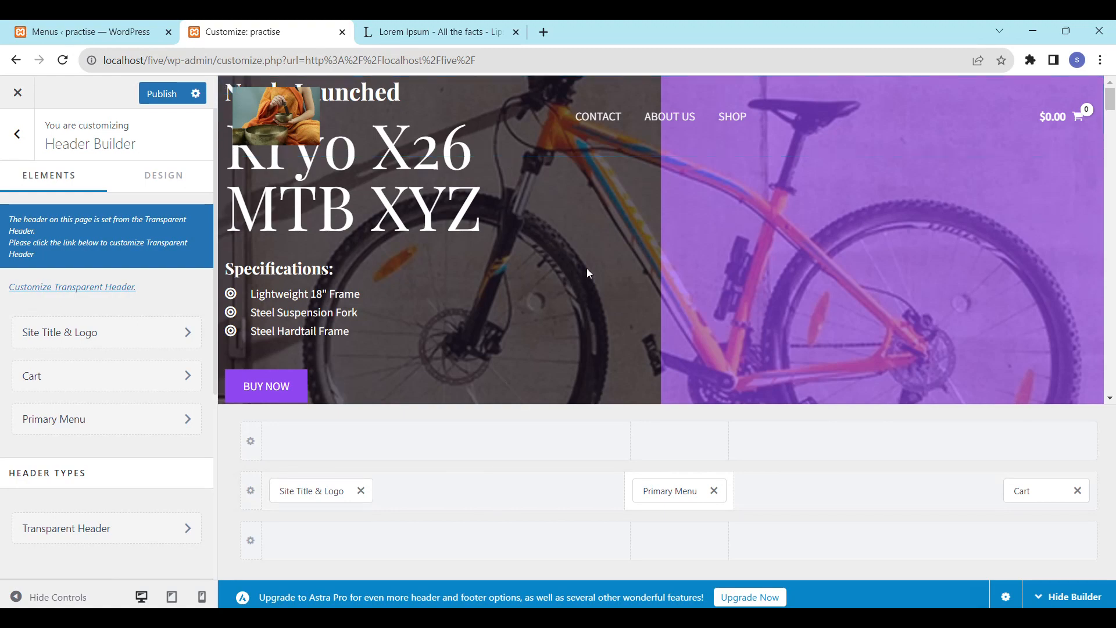
# Look through the page preview down to the footer's link columns and copyright bar
pyautogui.scroll(-10, 605, 207)
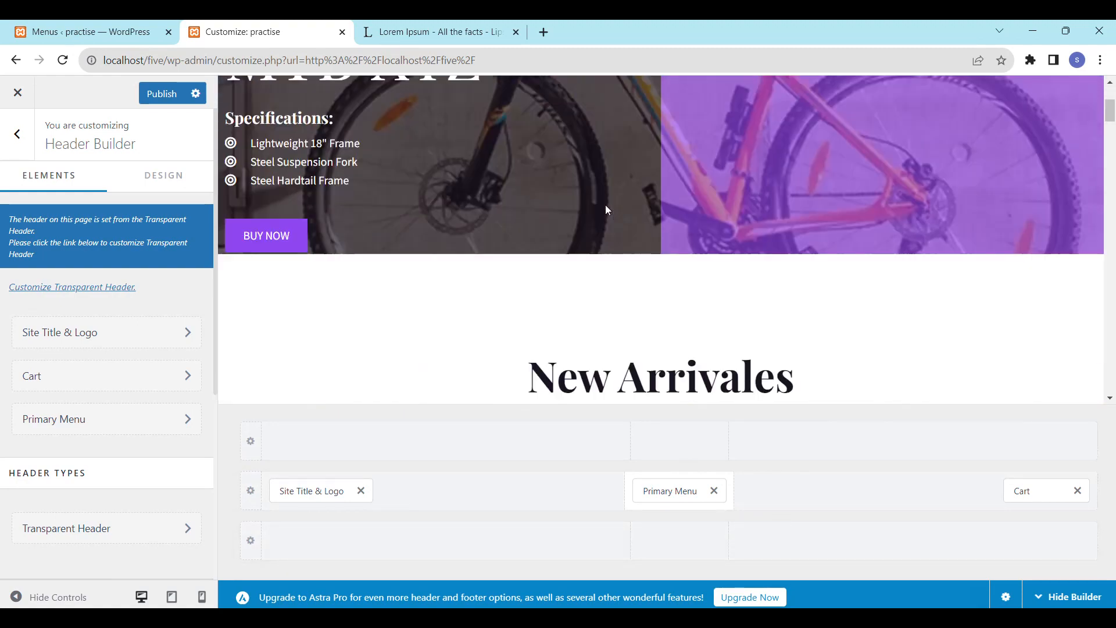
pyautogui.moveTo(1105, 218); pyautogui.dragTo(1114, 401)
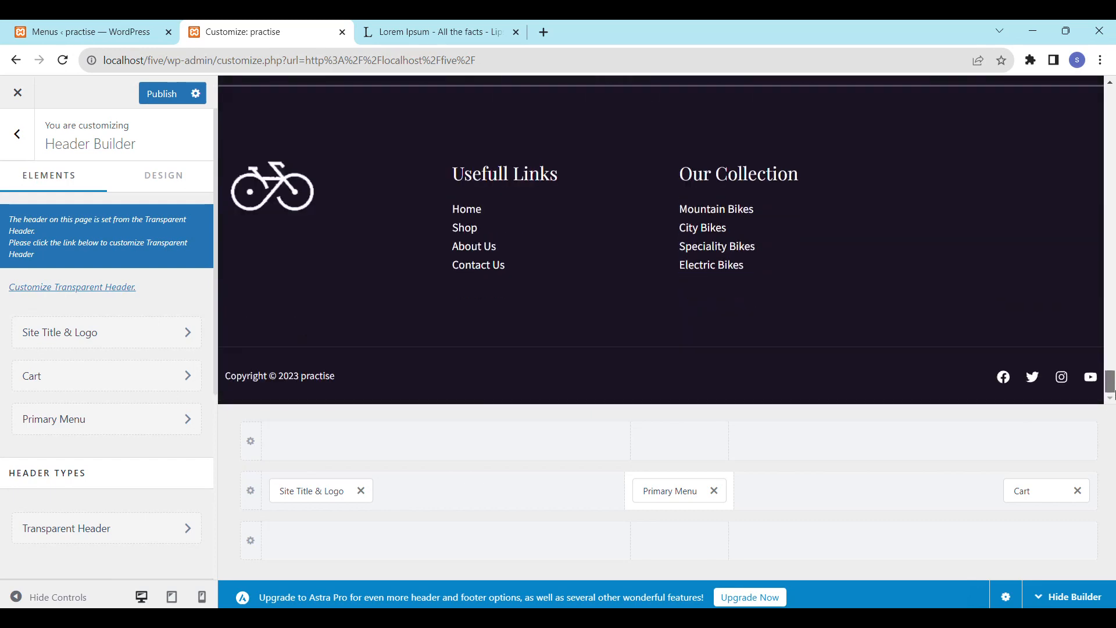
# Open the Primary Footer row's settings in the footer builder
pyautogui.click(228, 98)
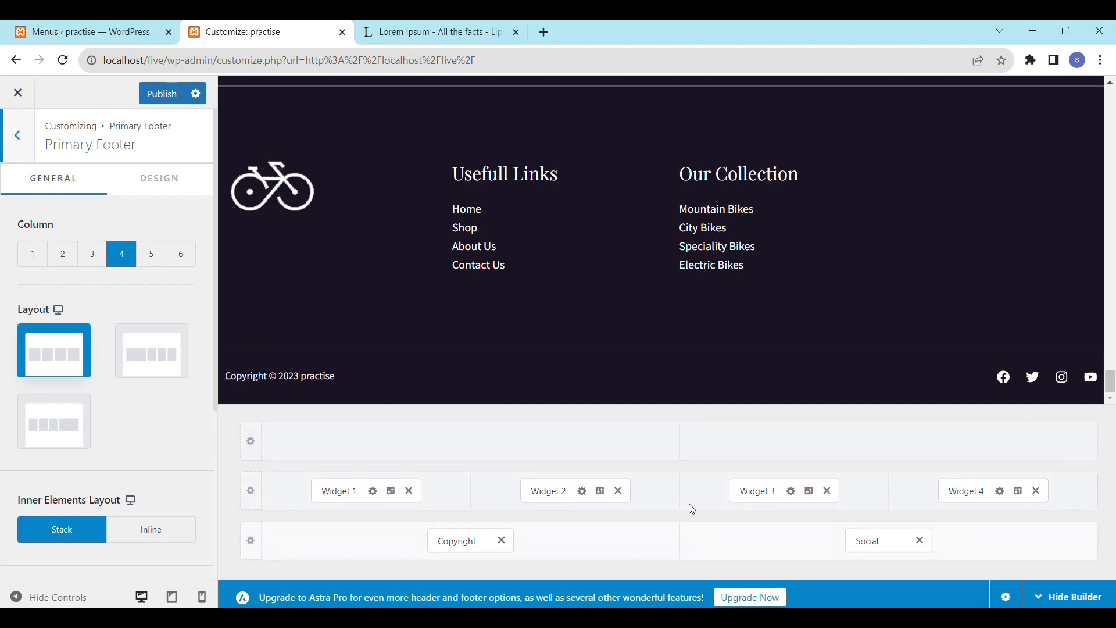
pyautogui.moveTo(576, 499); pyautogui.dragTo(738, 495)
pyautogui.moveTo(826, 493); pyautogui.dragTo(616, 494)
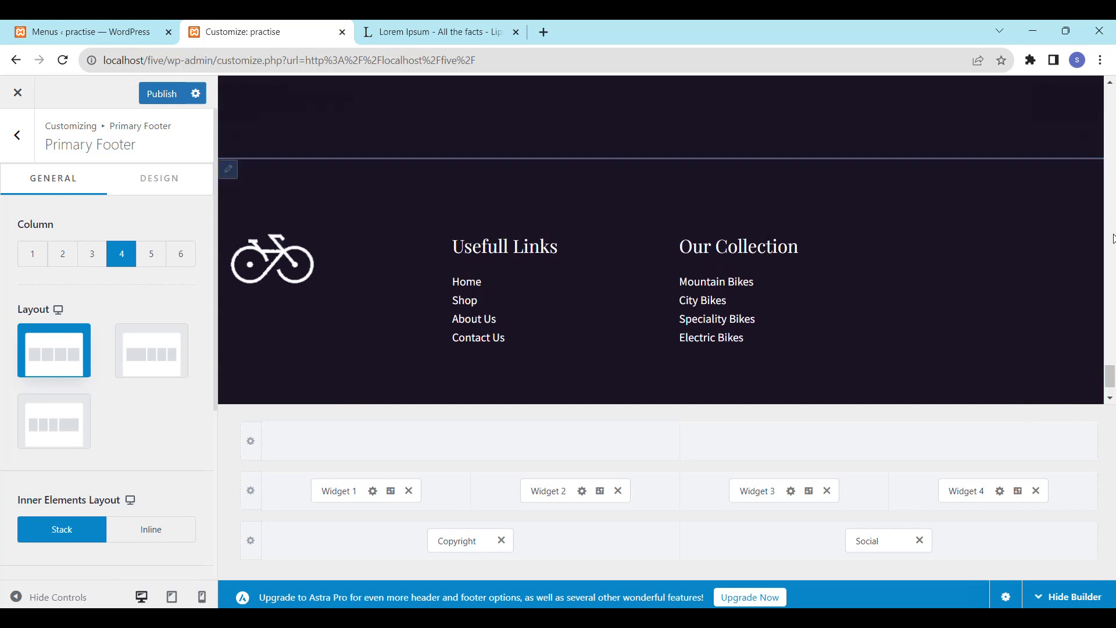
pyautogui.click(251, 494)
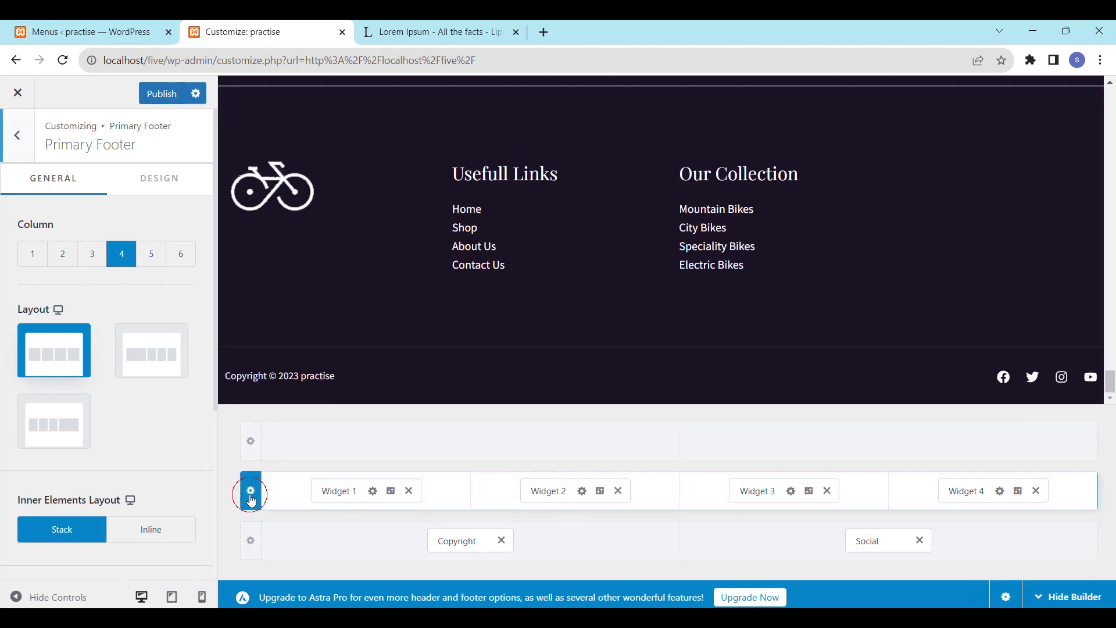
# Reduce the primary footer row to three columns, and restore four columns with Widget 4 back in the last one
pyautogui.click(89, 256)
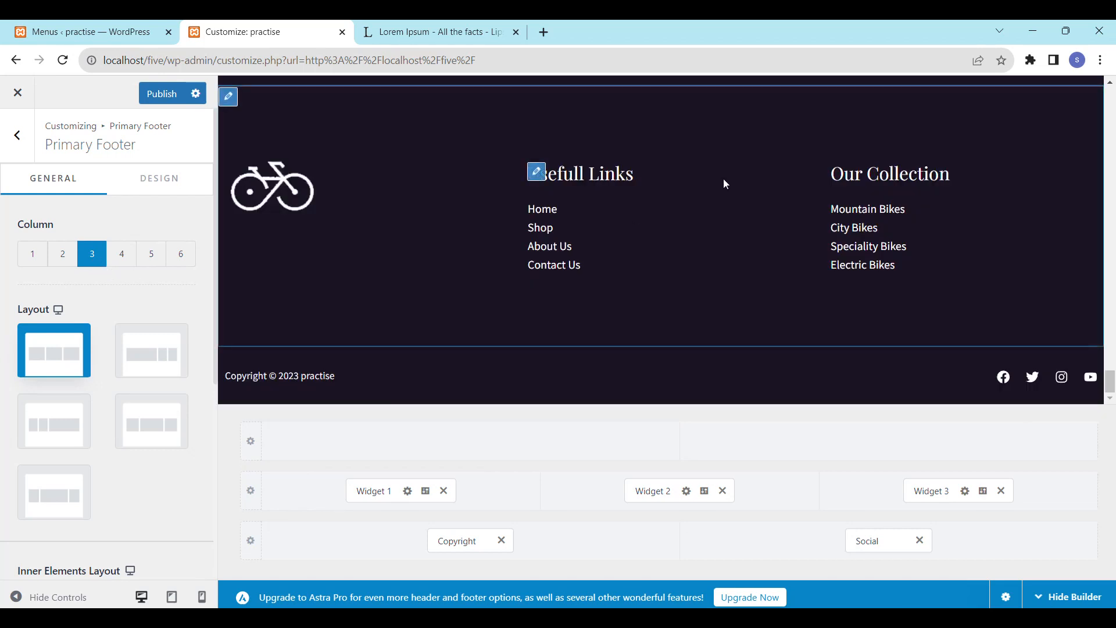
pyautogui.click(124, 258)
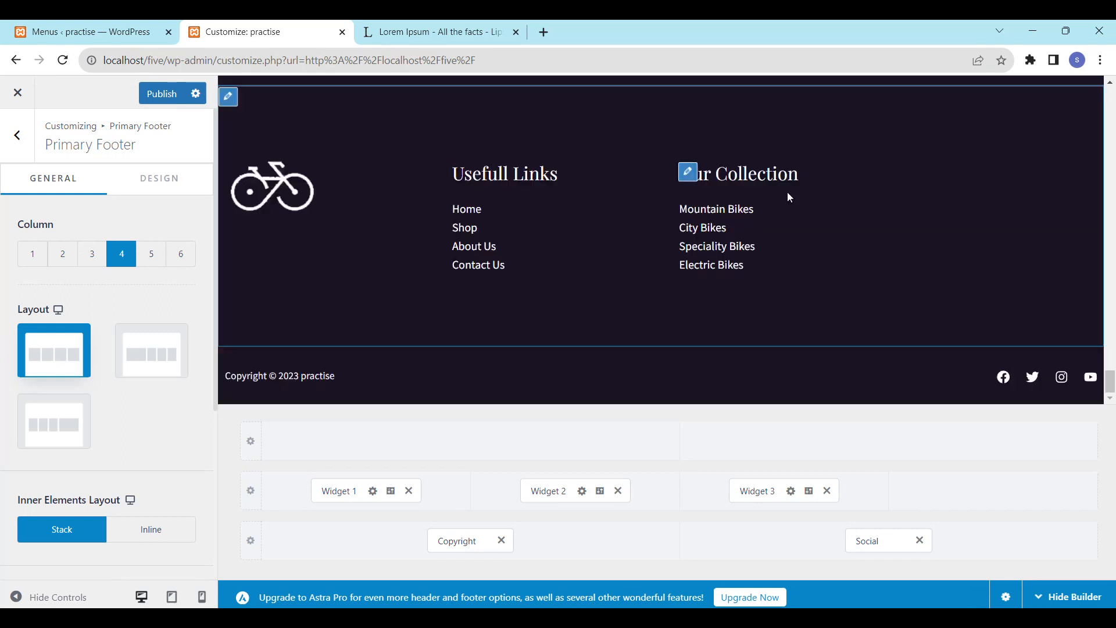
pyautogui.click(994, 491)
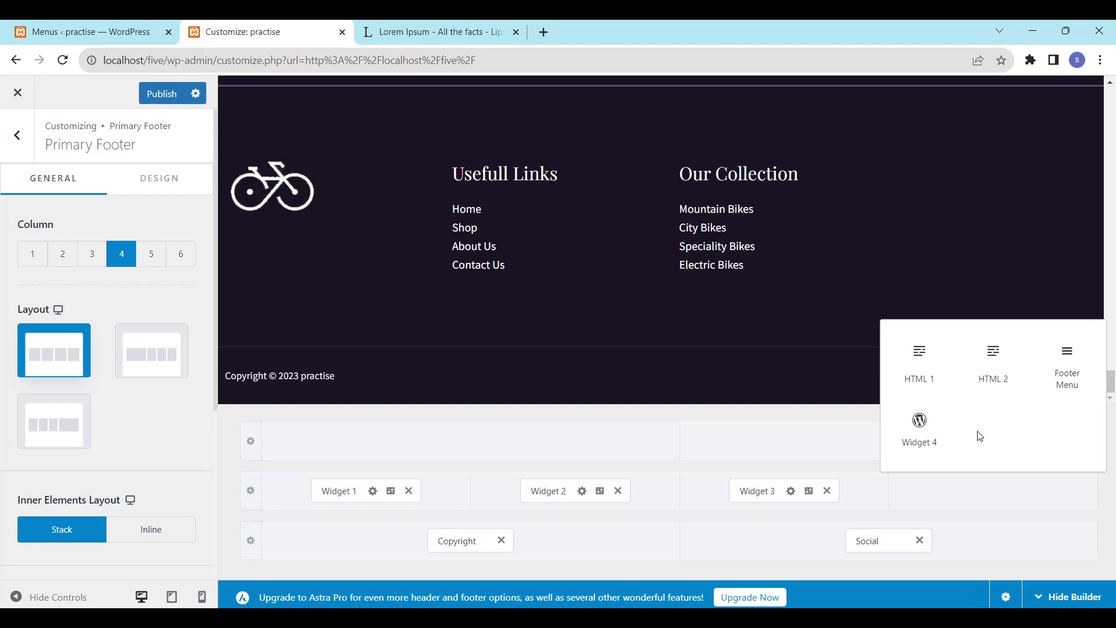
pyautogui.click(918, 435)
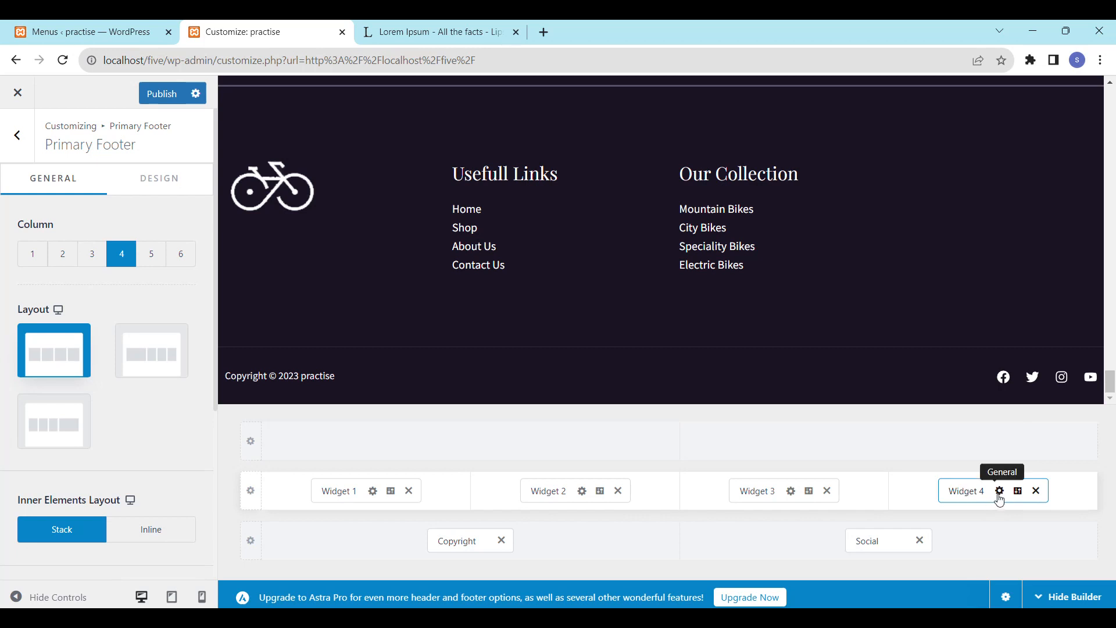
# Give the Navigation Menu block in footer Widget 4 the title Brand and assign Brand Menu to it
pyautogui.click(1000, 492)
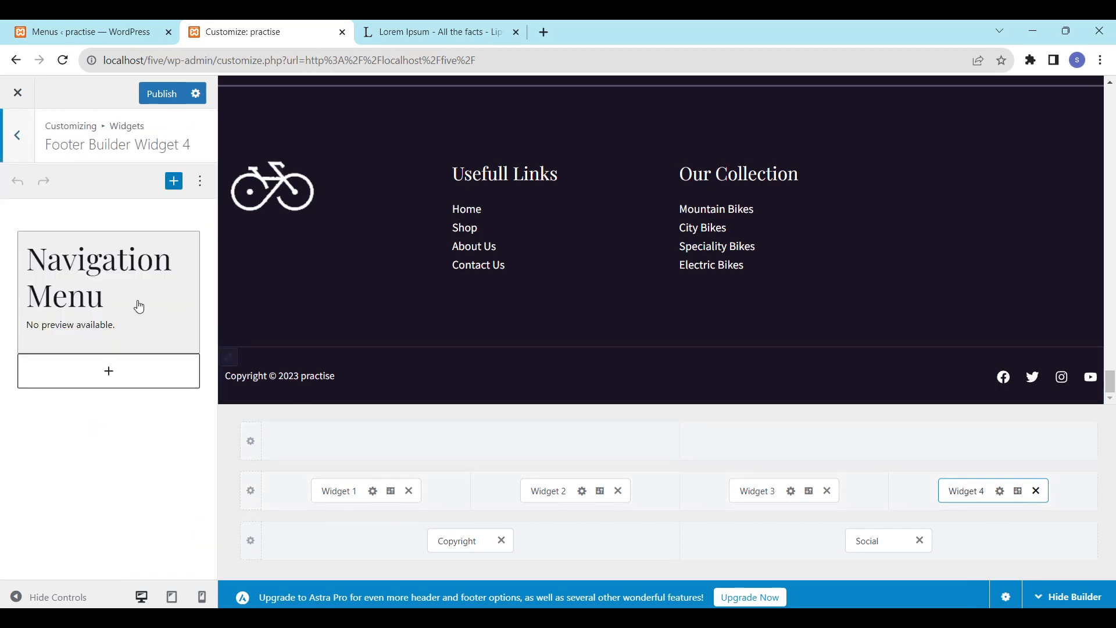
pyautogui.click(114, 295)
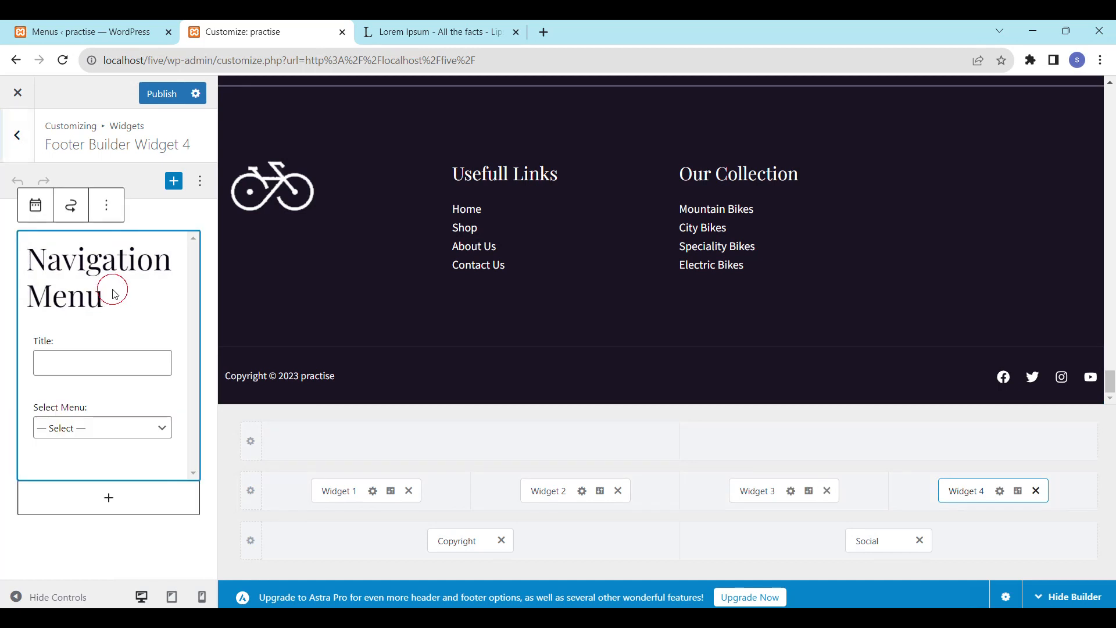
pyautogui.click(89, 362)
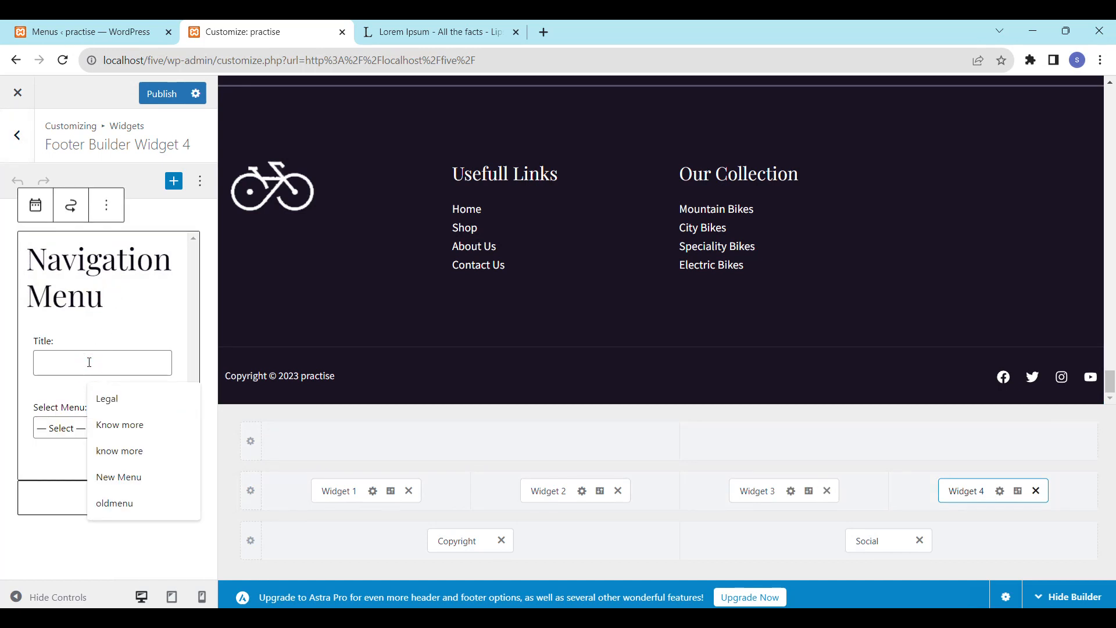
pyautogui.write('Brand')
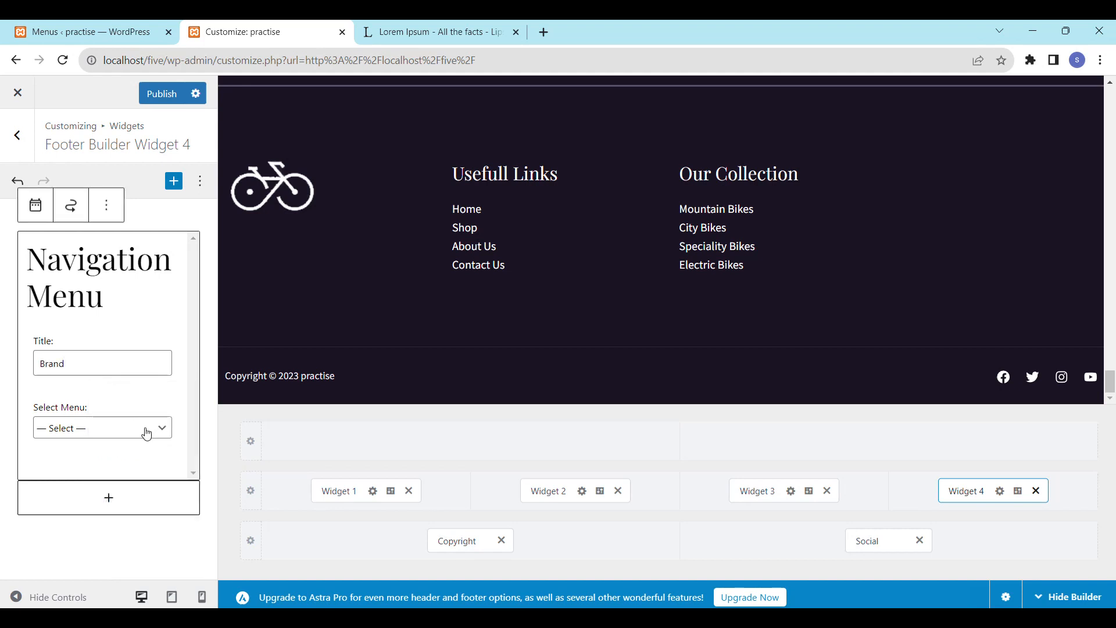
pyautogui.click(147, 434)
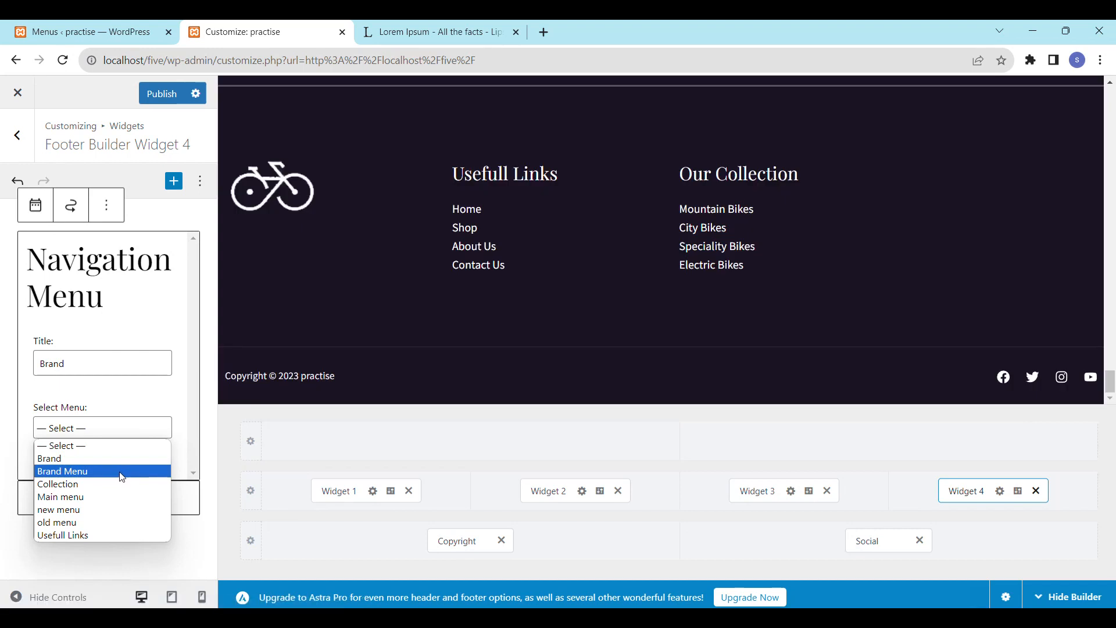
pyautogui.click(101, 476)
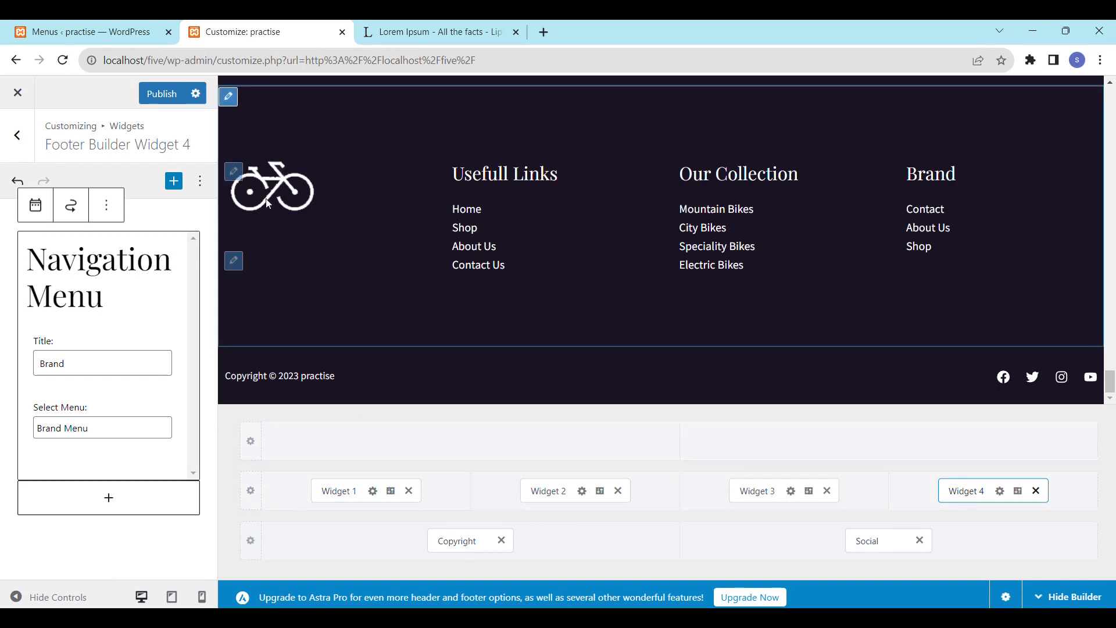
# Add the paragraph "simply dummy text of the printing and typesetting industry. Lorem Ipsum" below the bike logo in footer Widget 1 and publish the changes
pyautogui.click(234, 173)
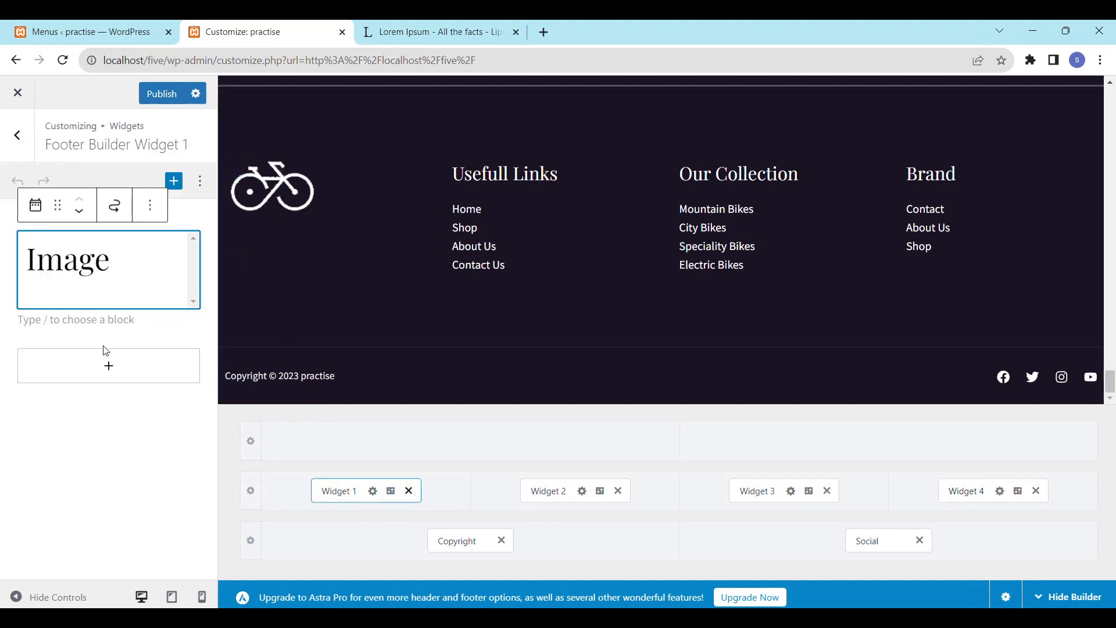
pyautogui.click(173, 185)
pyautogui.click(270, 238)
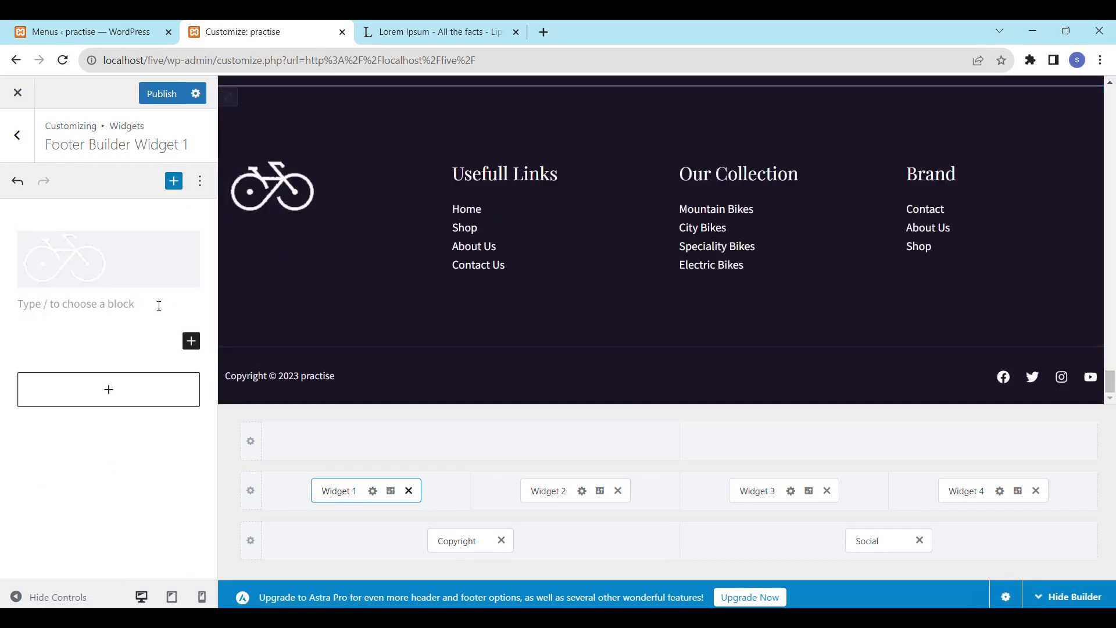
pyautogui.click(436, 26)
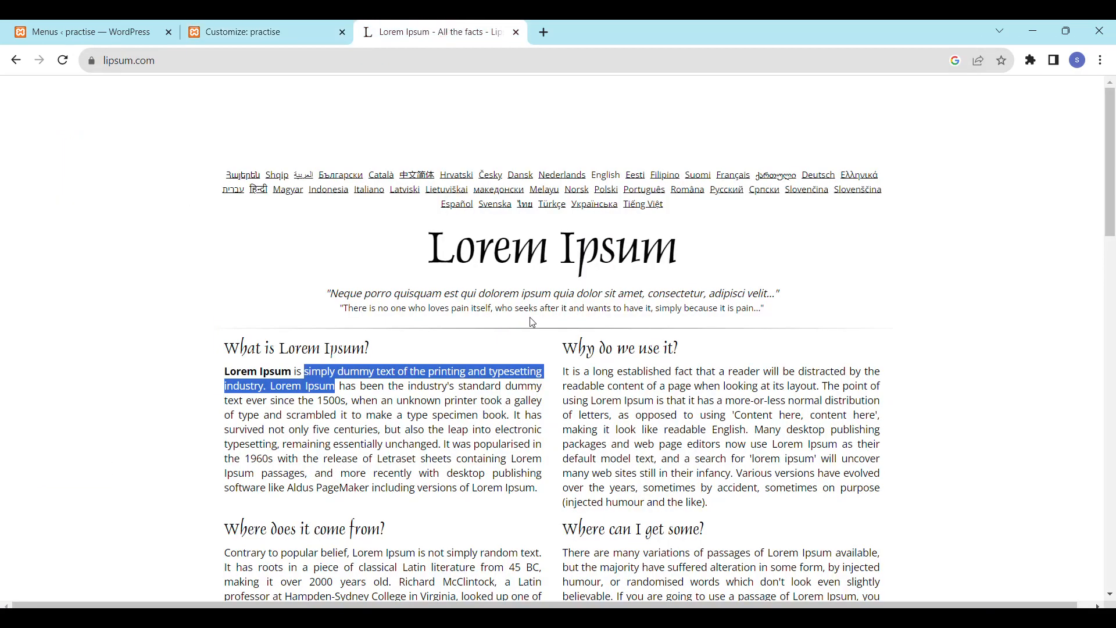
pyautogui.click(271, 31)
pyautogui.click(64, 310)
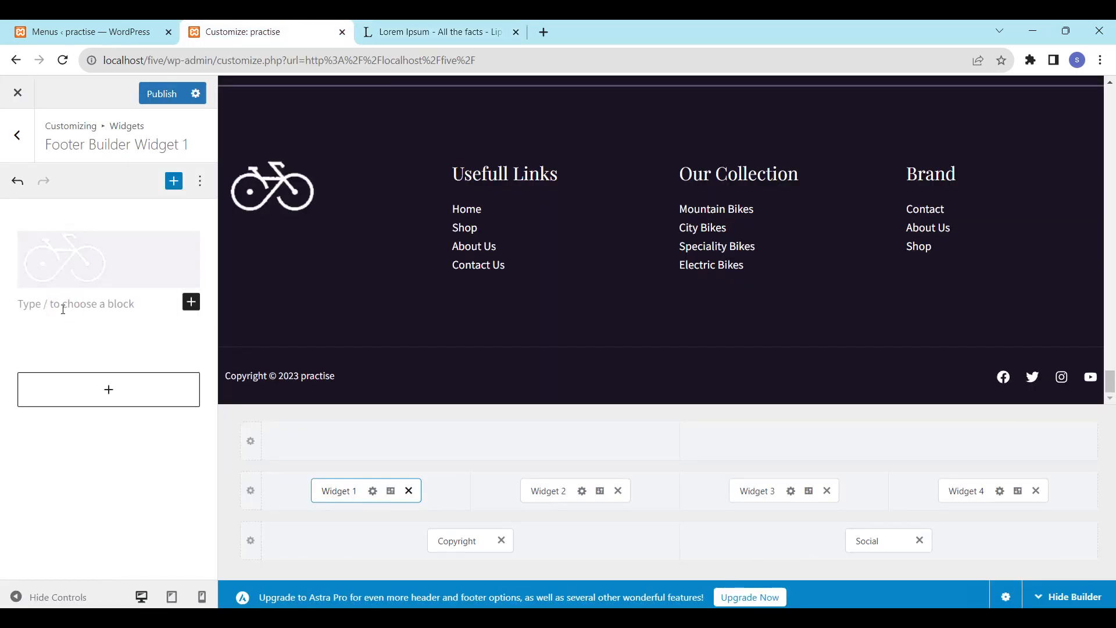
pyautogui.write('simply dummy text of the printing and typesetting industry. Lorem Ipsum')
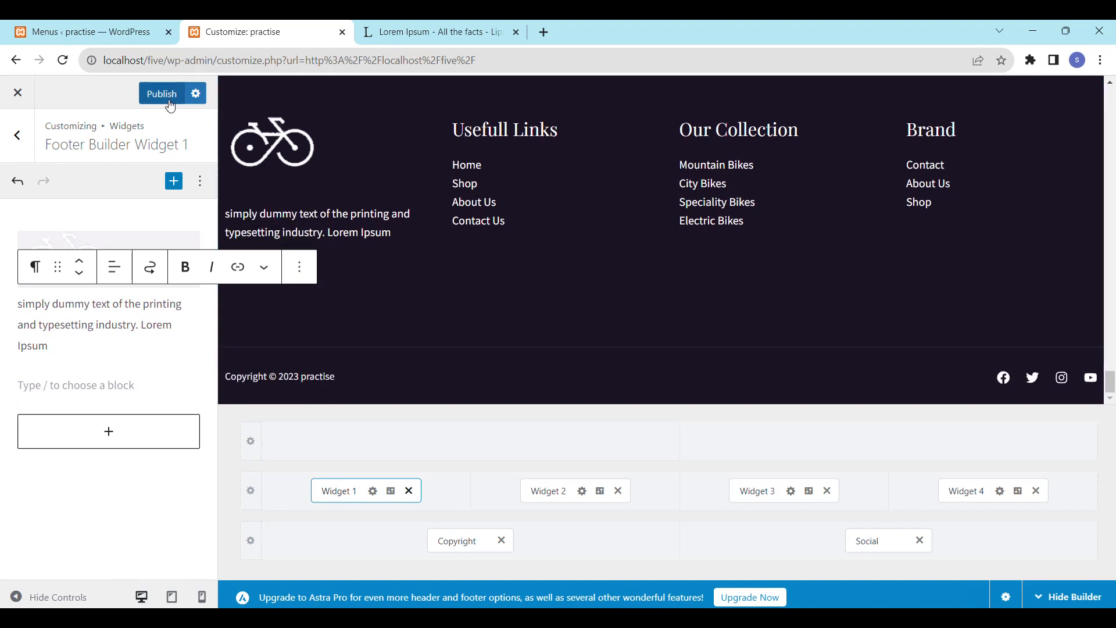
pyautogui.click(153, 93)
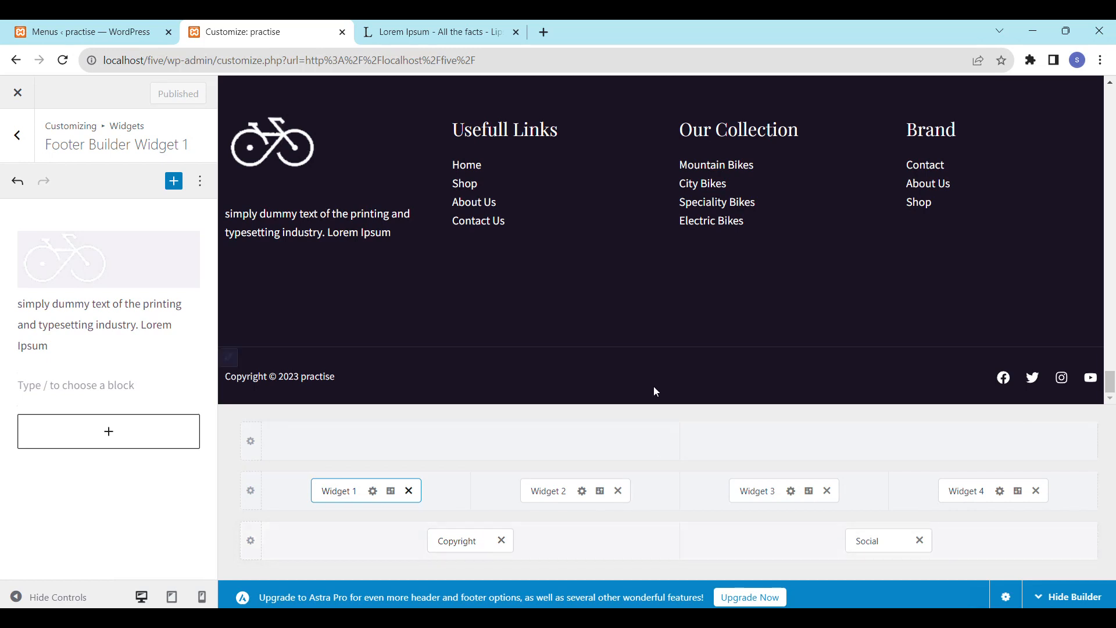
# Set the Below Footer row to three columns, with Copyright in the middle column and Social in the last
pyautogui.click(249, 540)
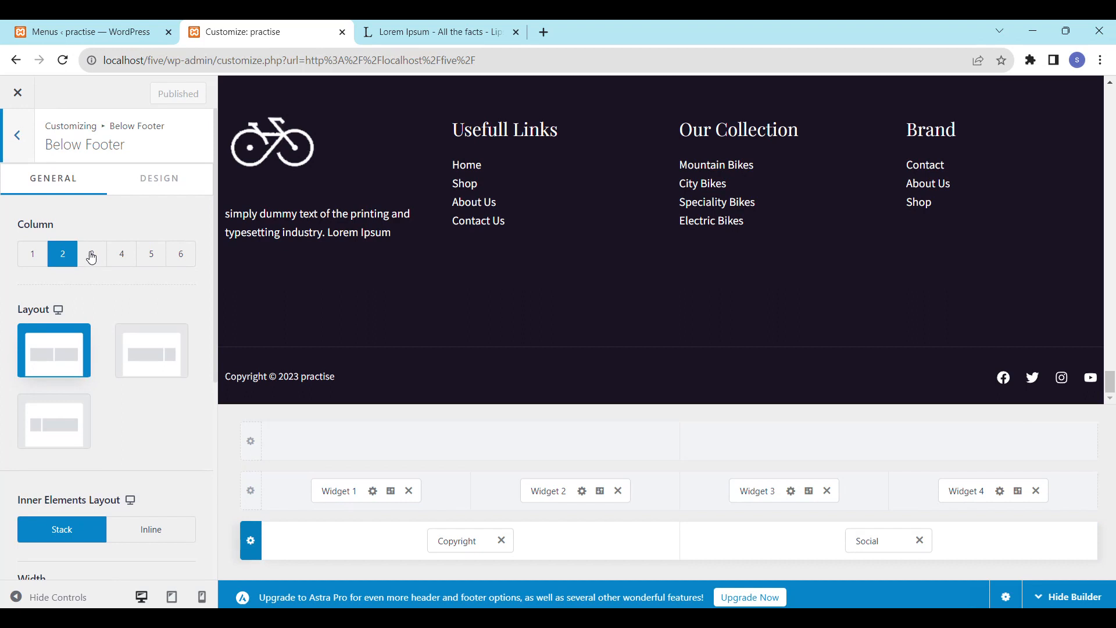
pyautogui.click(90, 256)
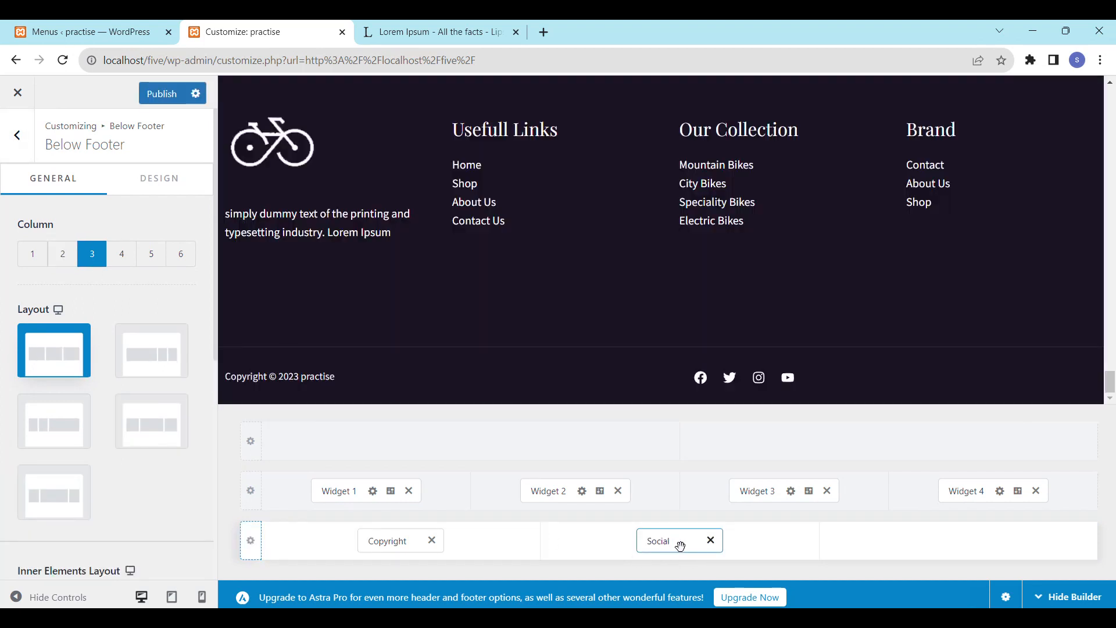
pyautogui.moveTo(681, 545); pyautogui.dragTo(937, 540)
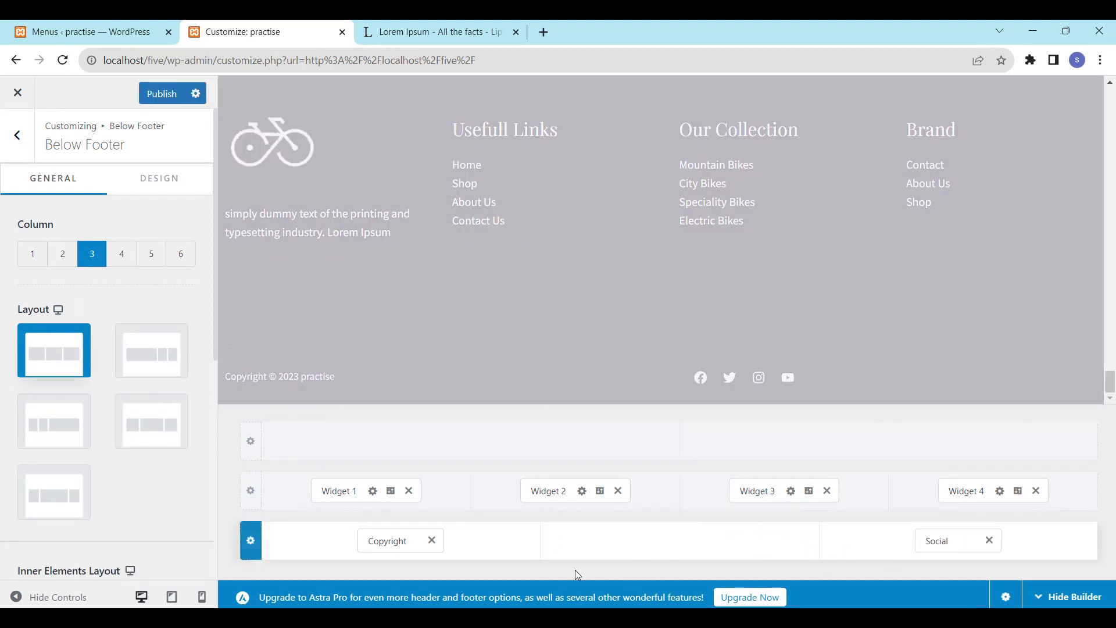
pyautogui.moveTo(395, 541); pyautogui.dragTo(604, 544)
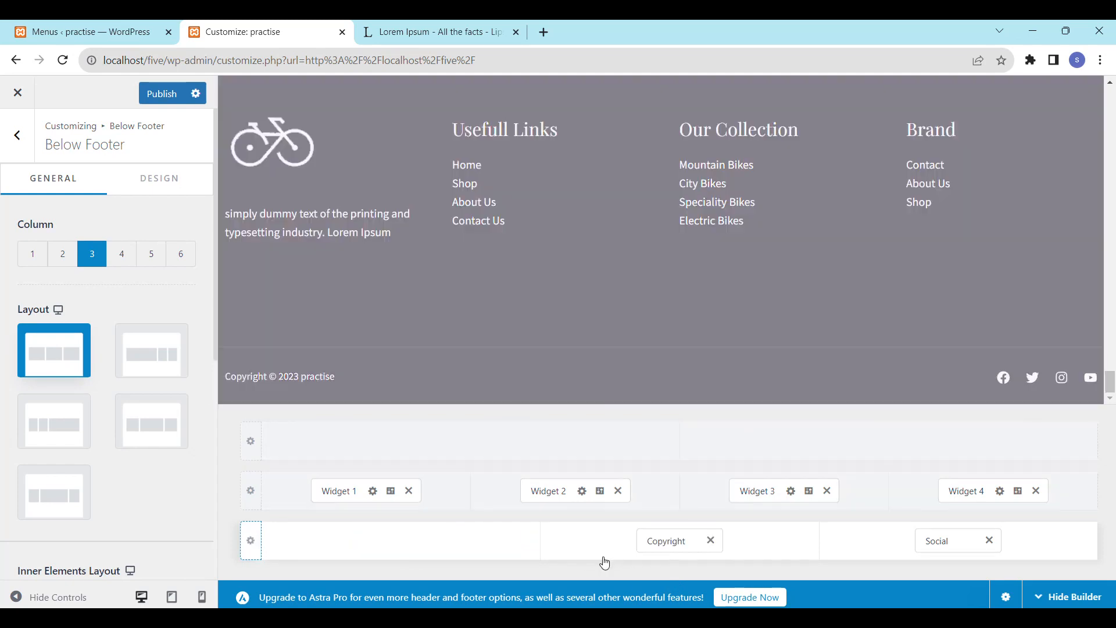
pyautogui.moveTo(720, 619)
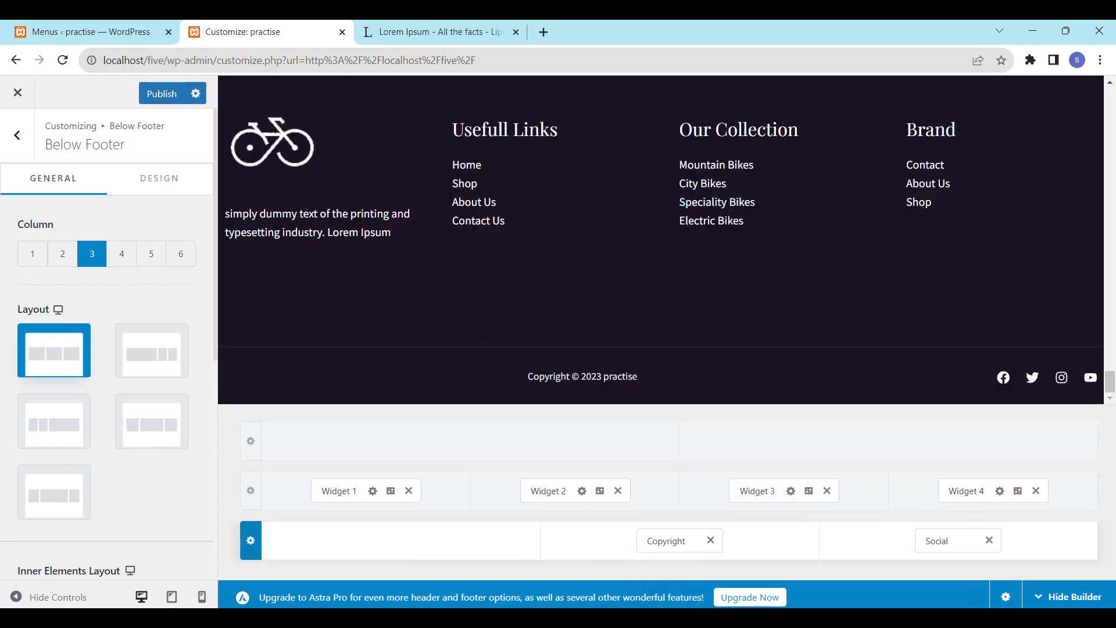